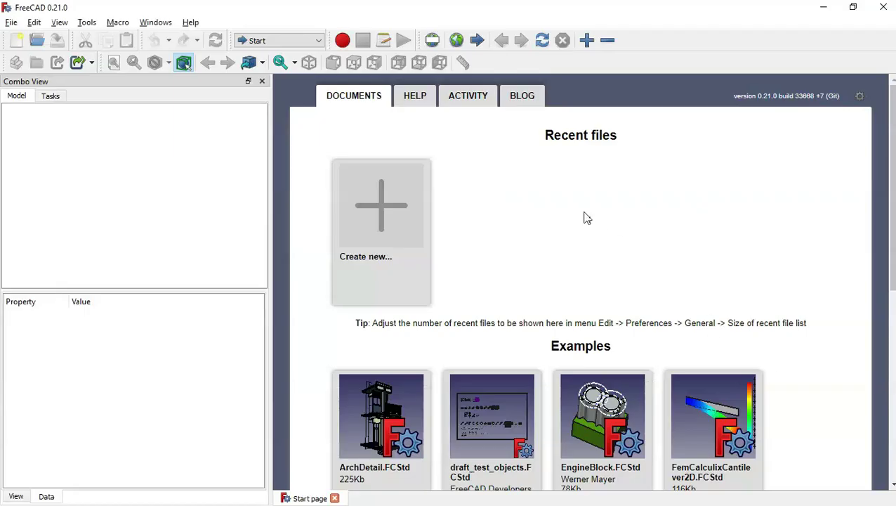
Create a new empty document and switch to the Part Design workbench.
click(585, 213)
click(396, 198)
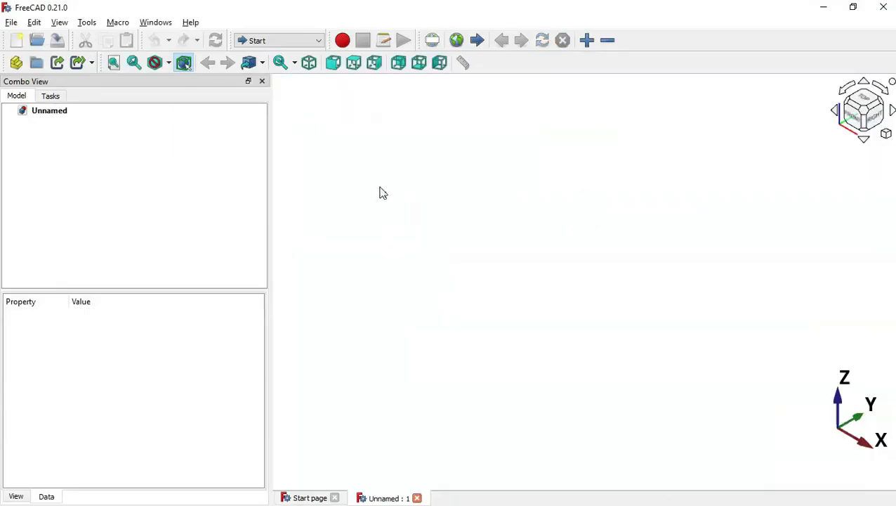
click(280, 41)
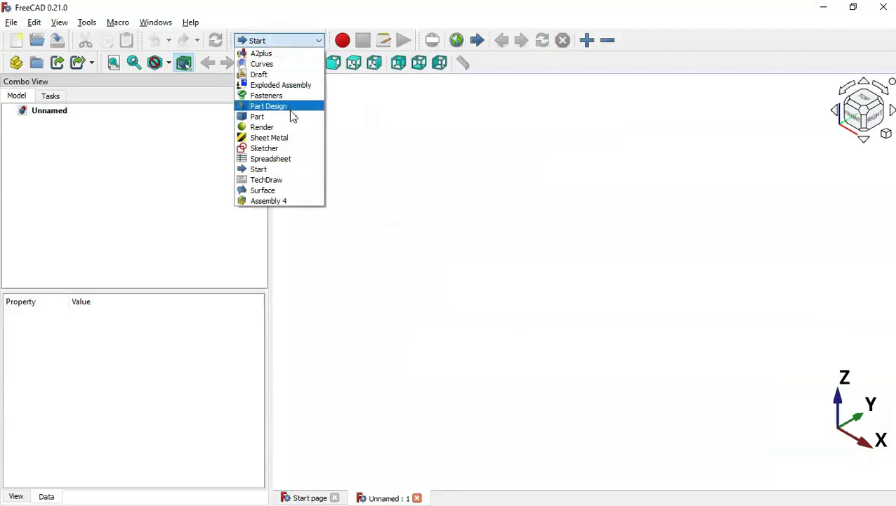
click(288, 109)
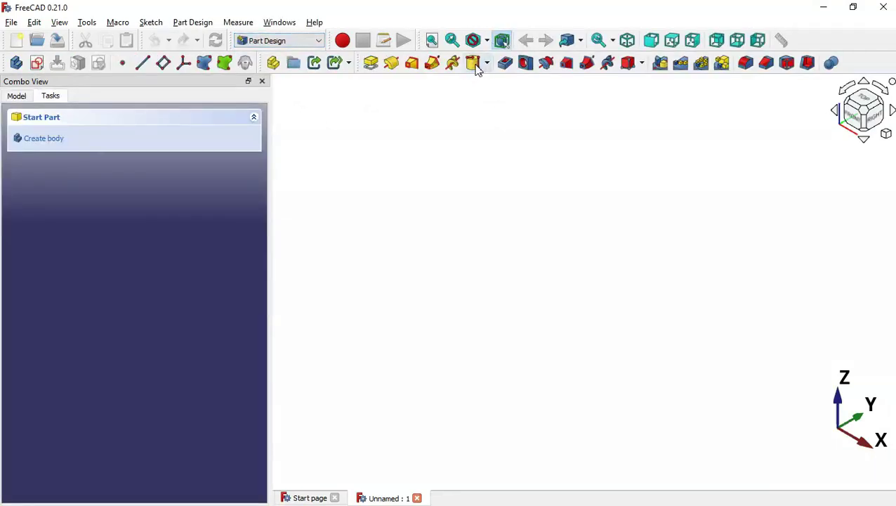
Consult the 104-2.pdf drawing, then start an additive cylinder and attach it to the XY plane.
key(alt+Tab)
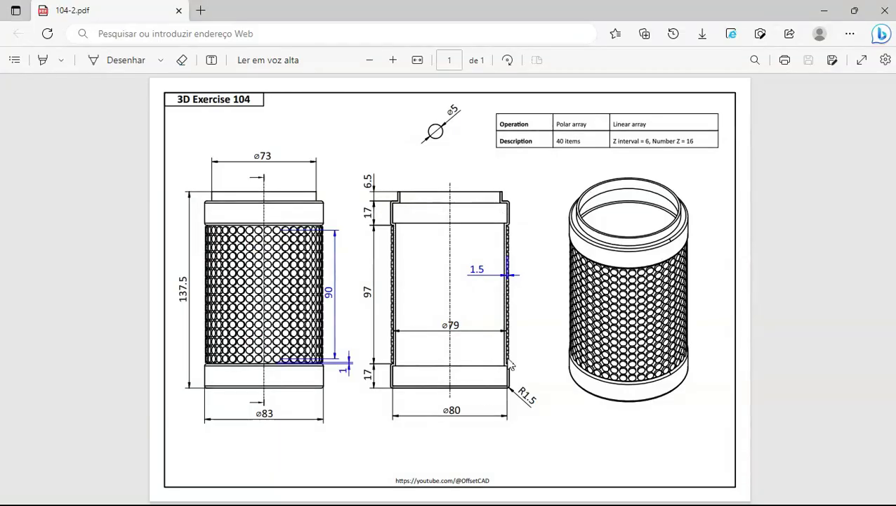
key(alt+Tab)
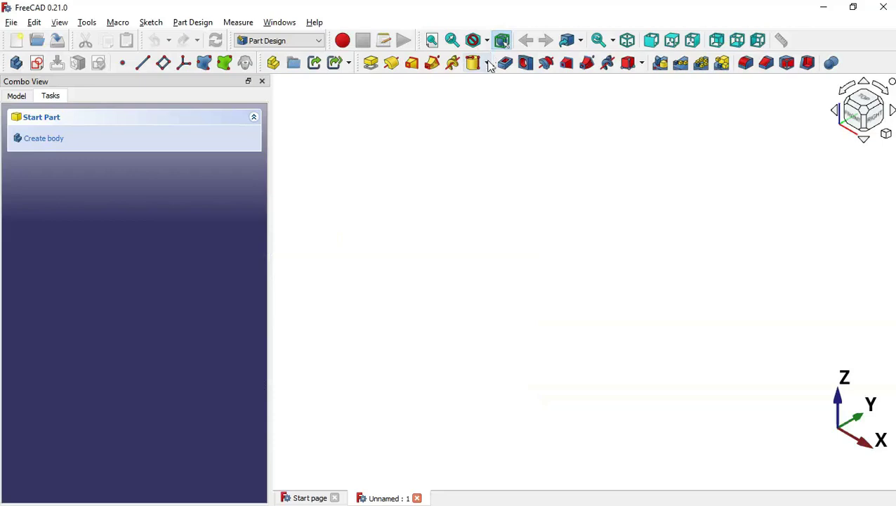
click(487, 65)
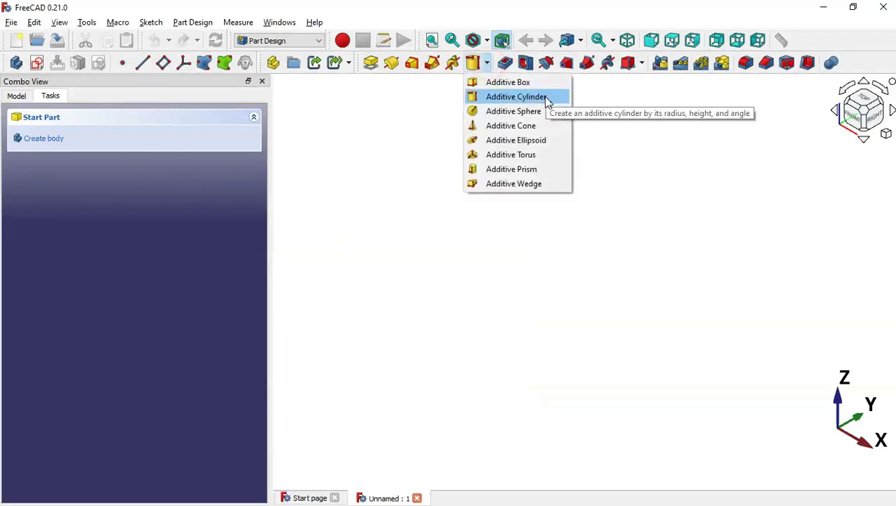
click(547, 100)
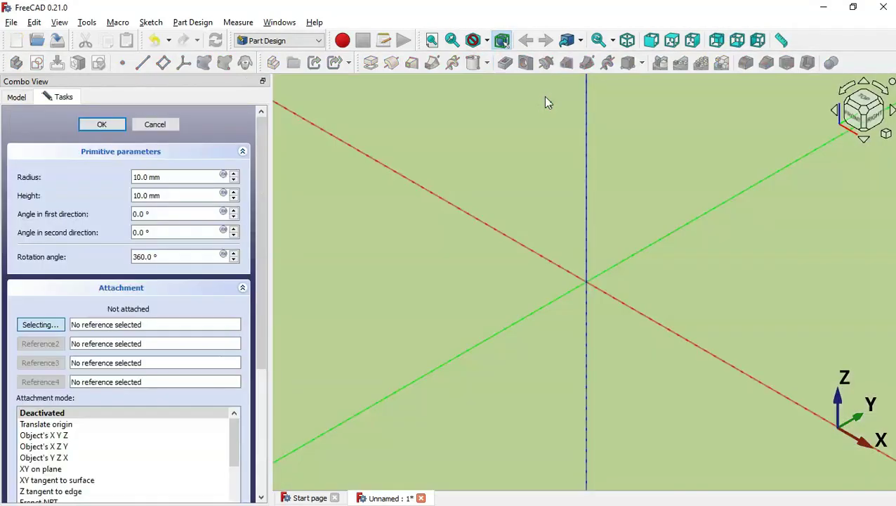
click(531, 182)
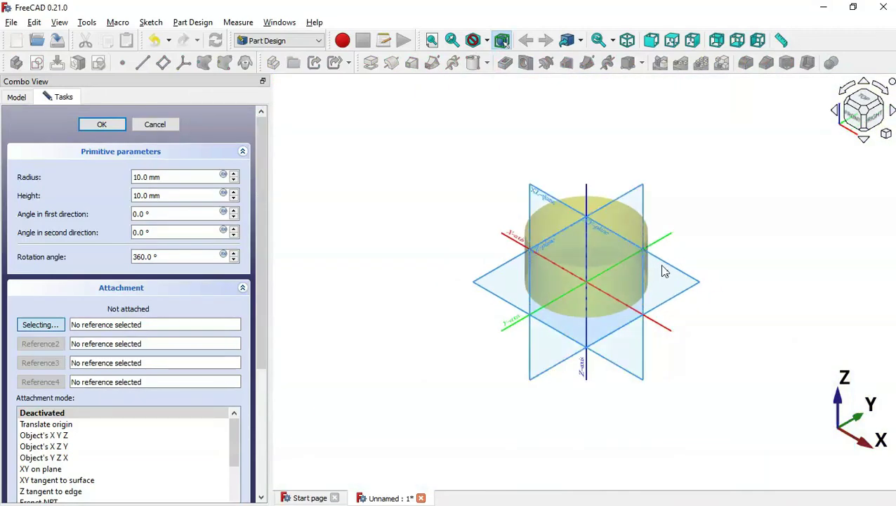
scroll(673, 276, up, 3)
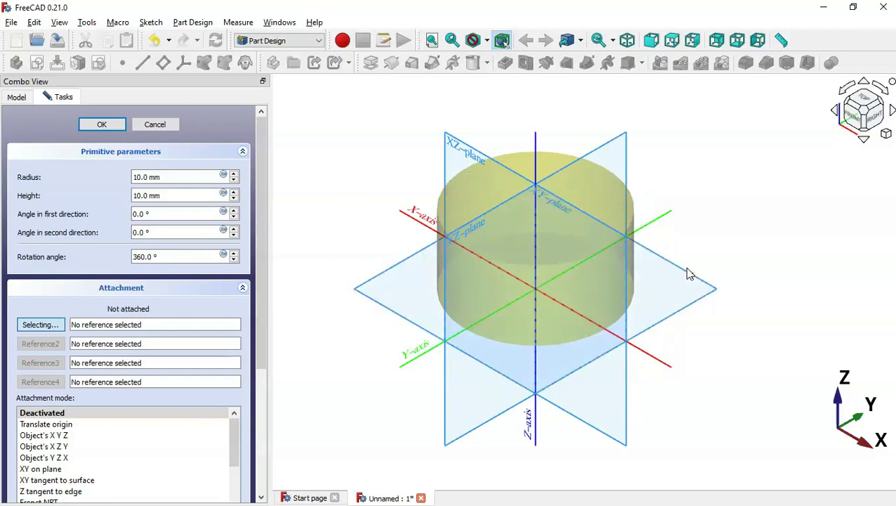
click(687, 274)
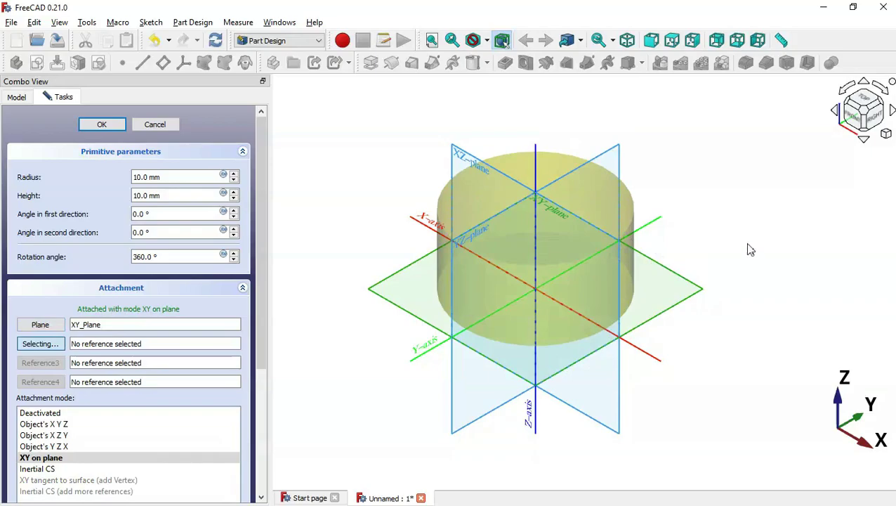
Check the base dimensions in the PDF drawing and create the cylinder with radius 83/2 and height 17 mm.
key(alt+Tab)
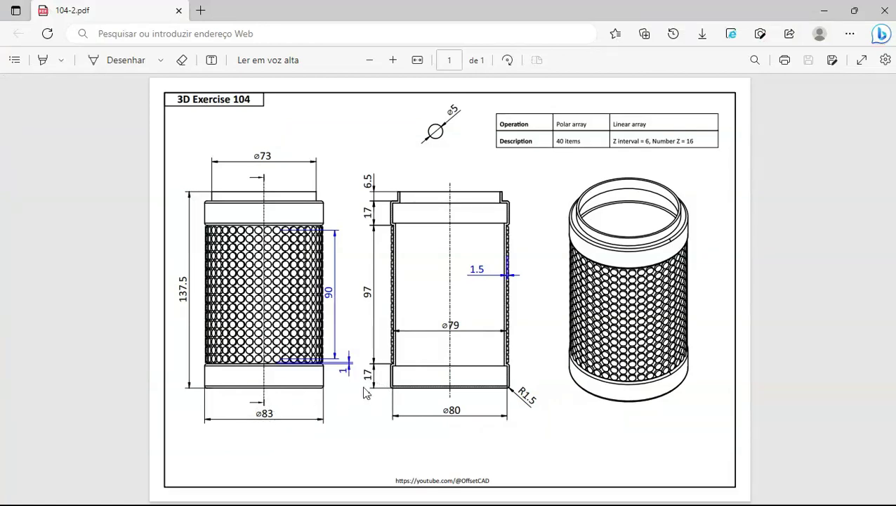
ctrl+scroll(364, 393, up, 1)
key(alt+Tab)
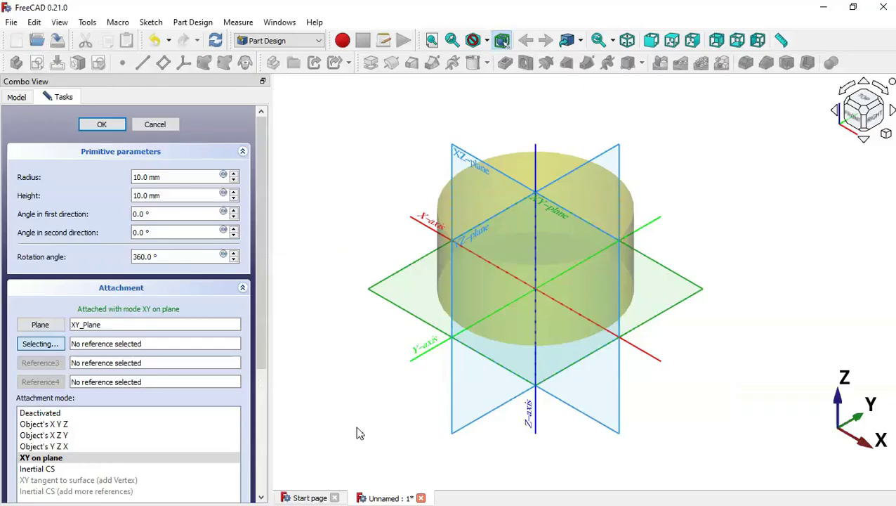
triple_click(176, 177)
text(83/2)
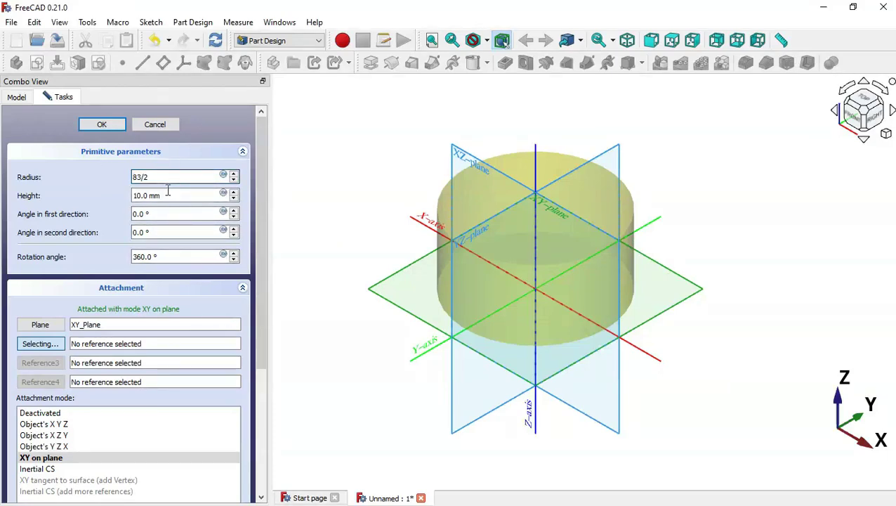
triple_click(172, 196)
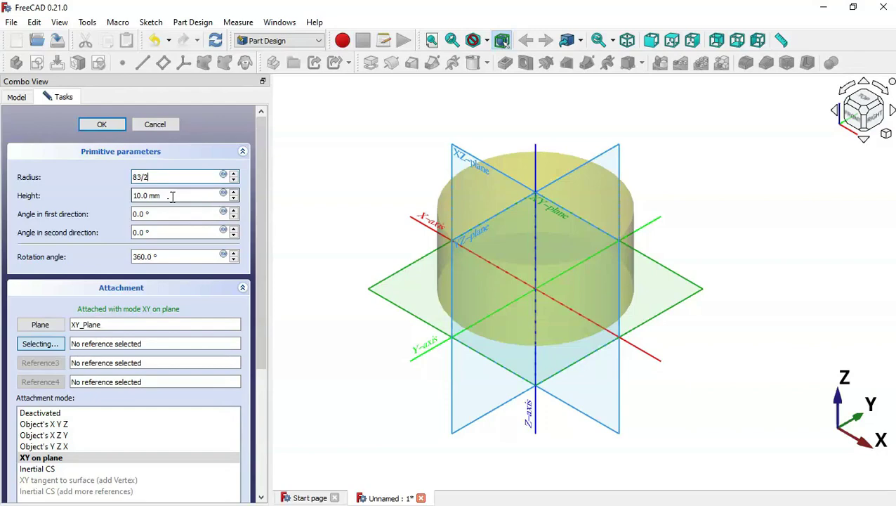
text(17)
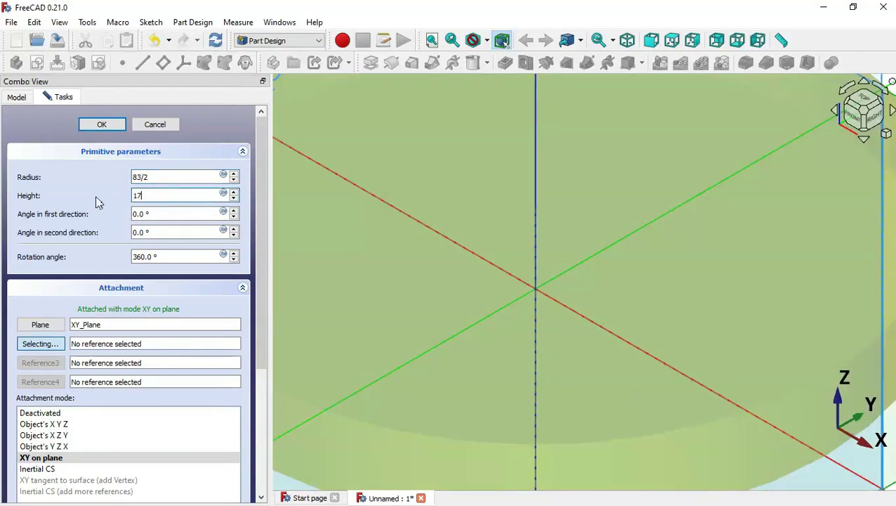
click(102, 125)
Start a second additive cylinder and attach it to the top face of the base cylinder.
click(472, 298)
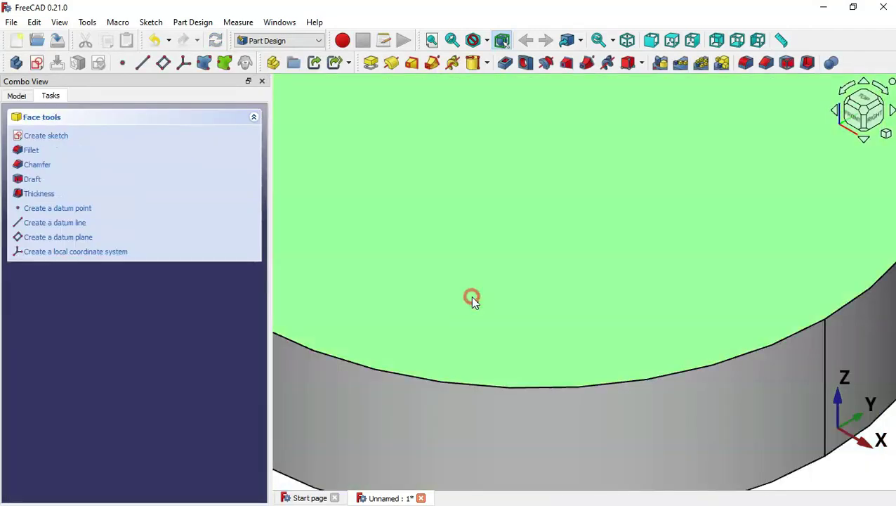
key(v)
key(f)
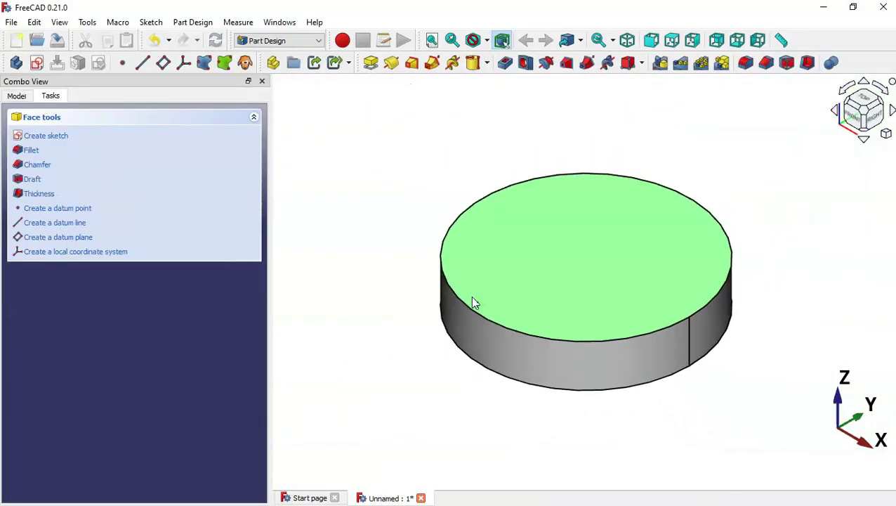
click(750, 360)
click(621, 255)
click(754, 142)
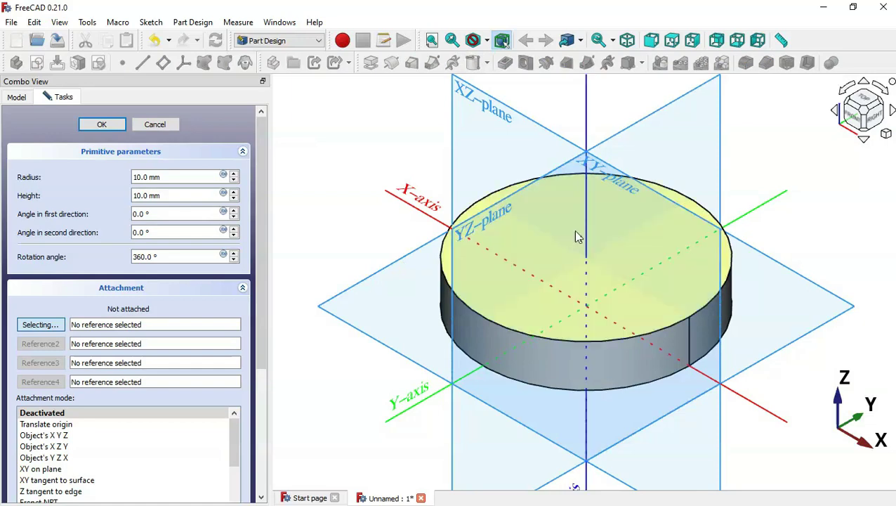
click(556, 230)
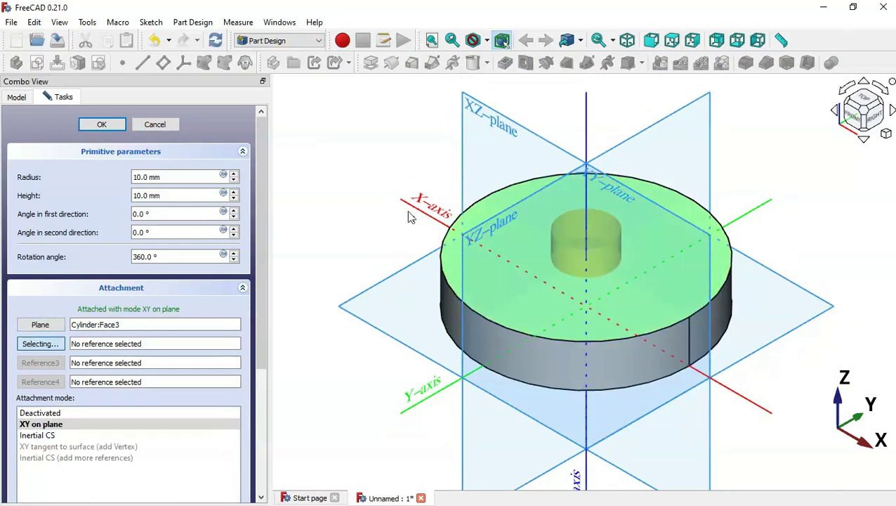
Check the middle section in the PDF drawing and create its cylinder with radius 79/2 and height 97 mm.
key(alt+Tab)
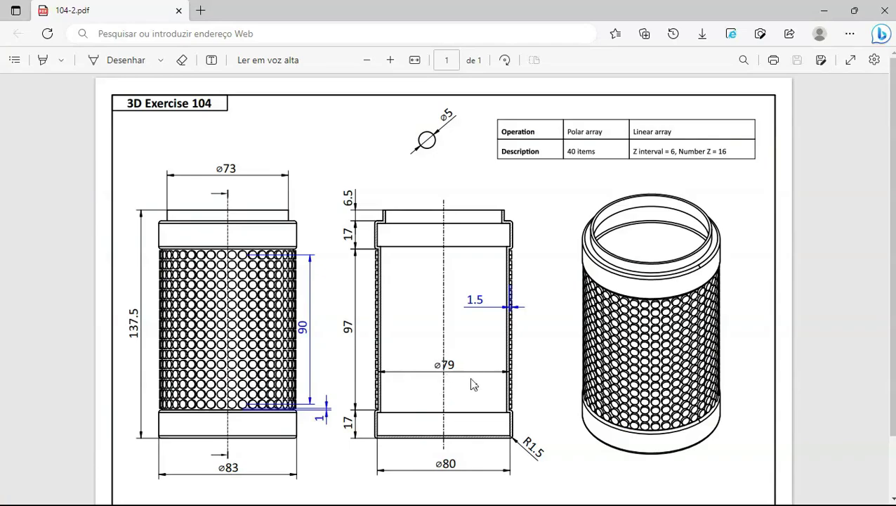
key(alt+Tab)
drag(182, 181, 84, 177)
text(79/2)
drag(171, 194, 83, 193)
text(97)
click(102, 124)
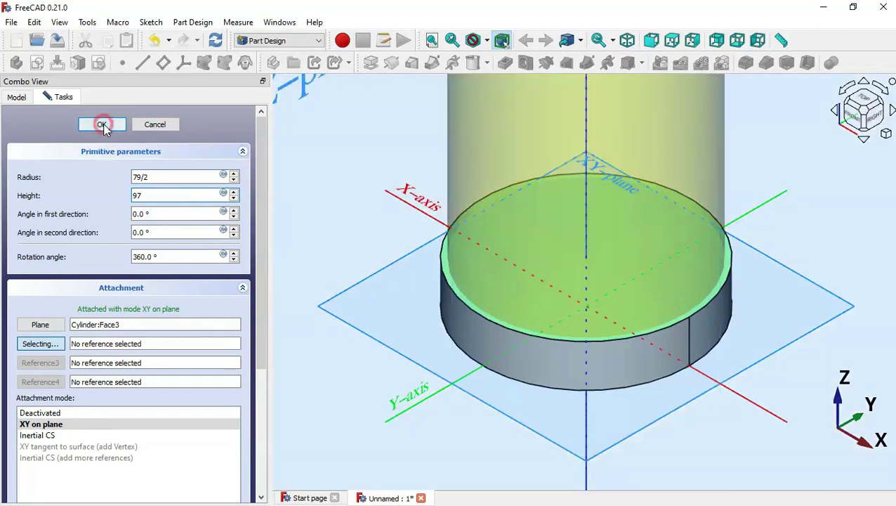
Start a third additive cylinder and attach it to the top face of the 97 mm tall cylinder.
click(353, 318)
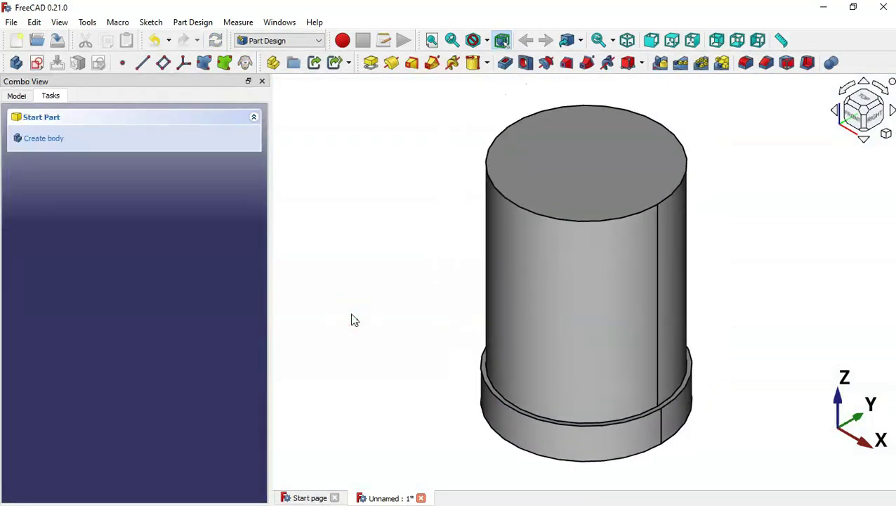
click(388, 255)
click(472, 69)
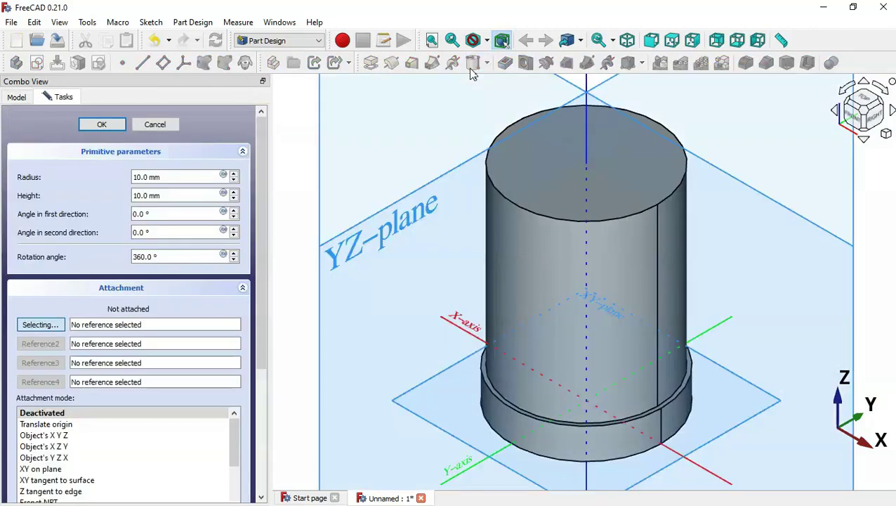
click(541, 180)
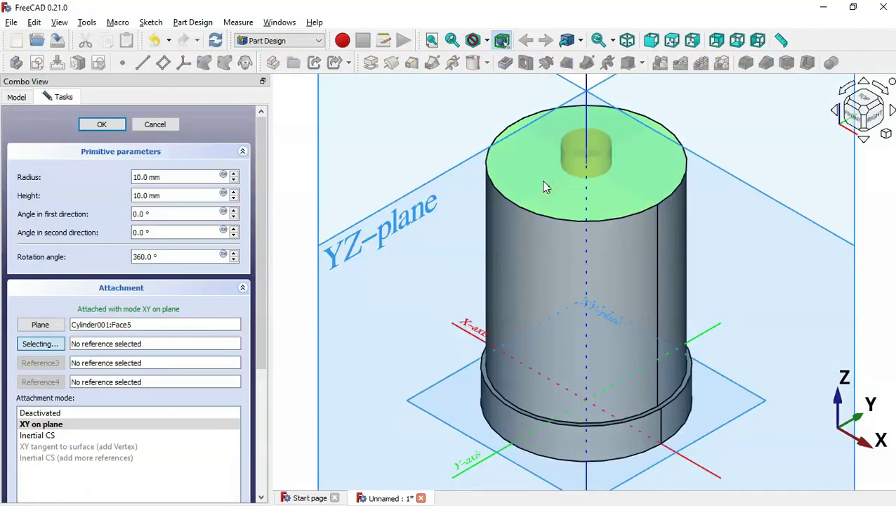
Check the upper band in the PDF drawing and create its cylinder with radius 83/2 and height 17 mm.
key(alt+Tab)
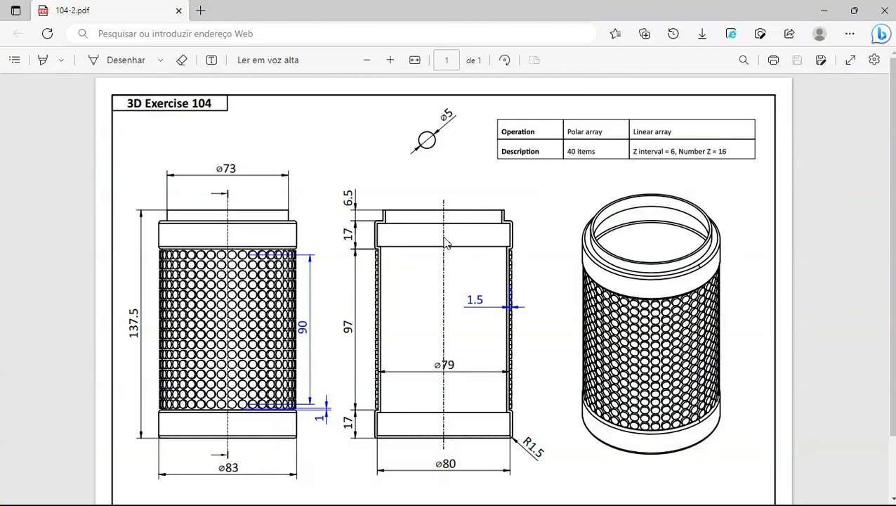
key(alt+Tab)
triple_click(176, 177)
text(83/2)
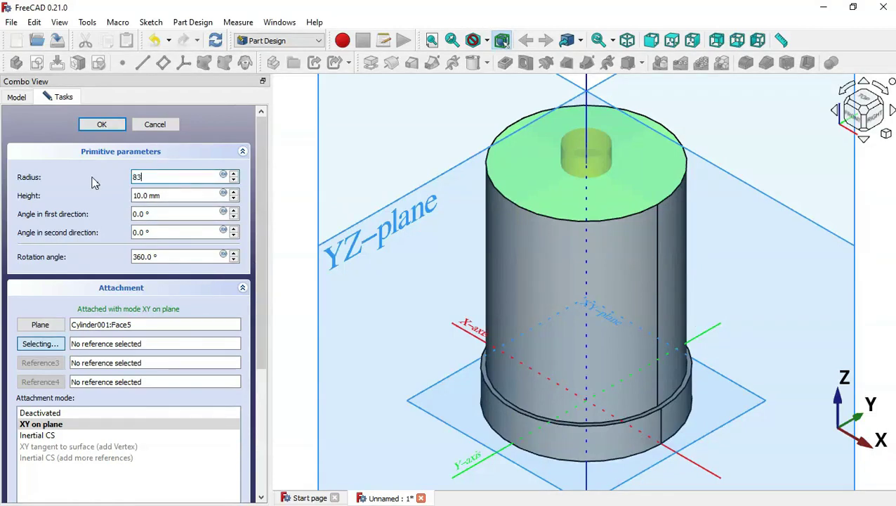
triple_click(169, 194)
text(17)
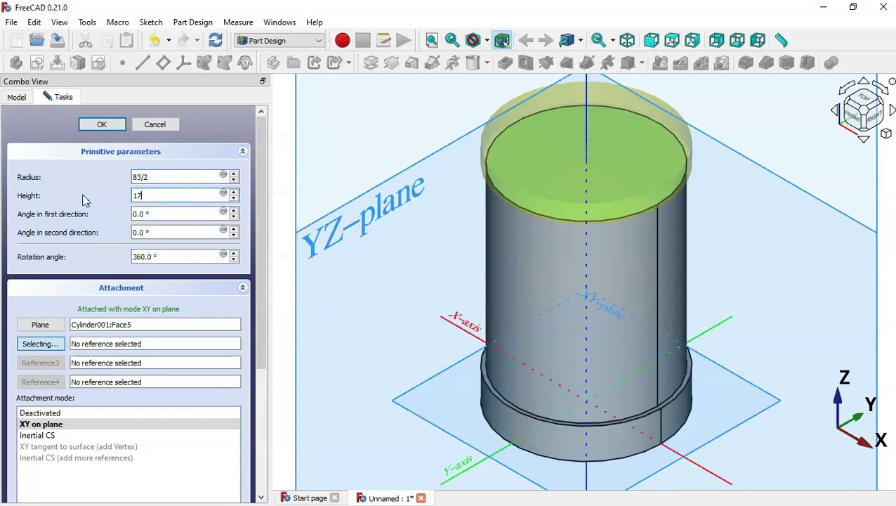
click(114, 125)
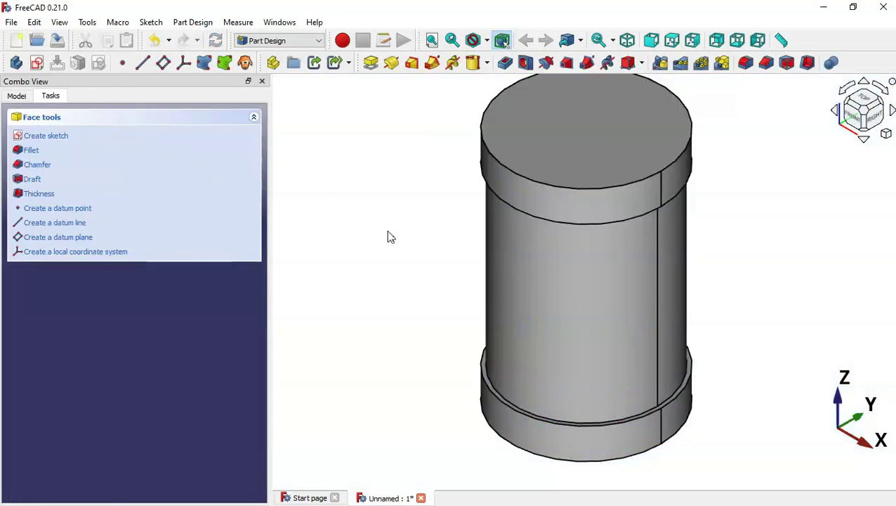
Start a fourth additive cylinder and attach it to the top face of the upper band.
middle_drag(392, 396, 392, 223)
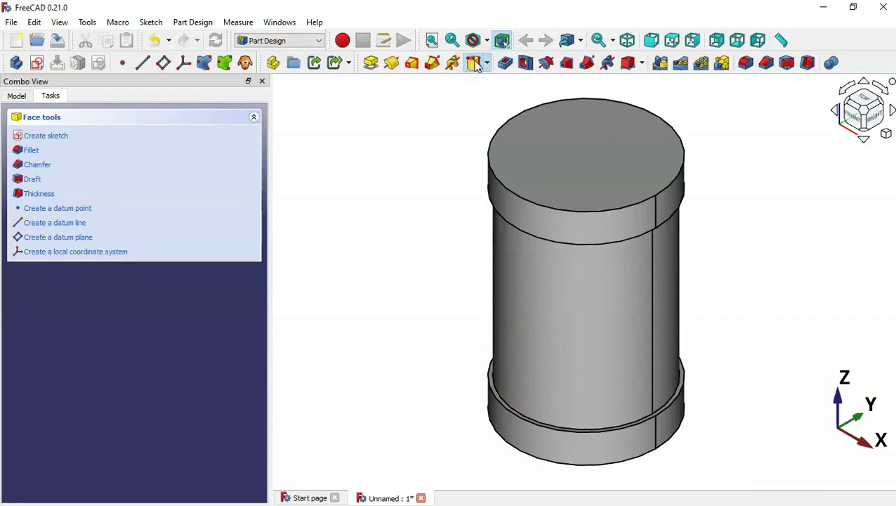
click(477, 63)
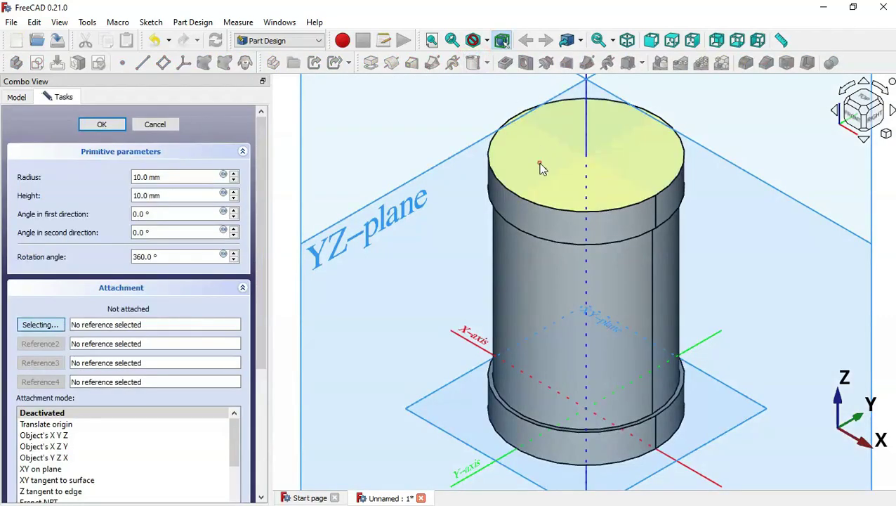
click(540, 167)
Check the top neck in the PDF drawing and create its cylinder with radius 73/2 and height 6.5 mm.
key(alt+Tab)
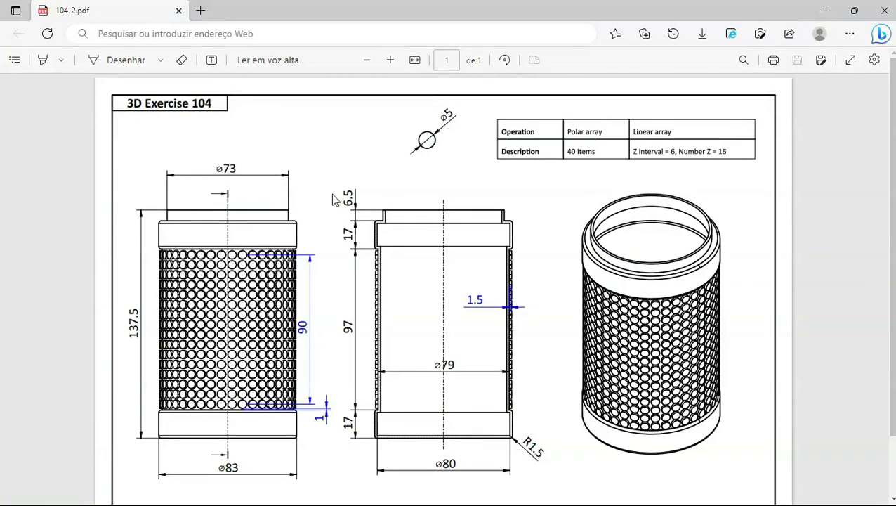
key(alt+Tab)
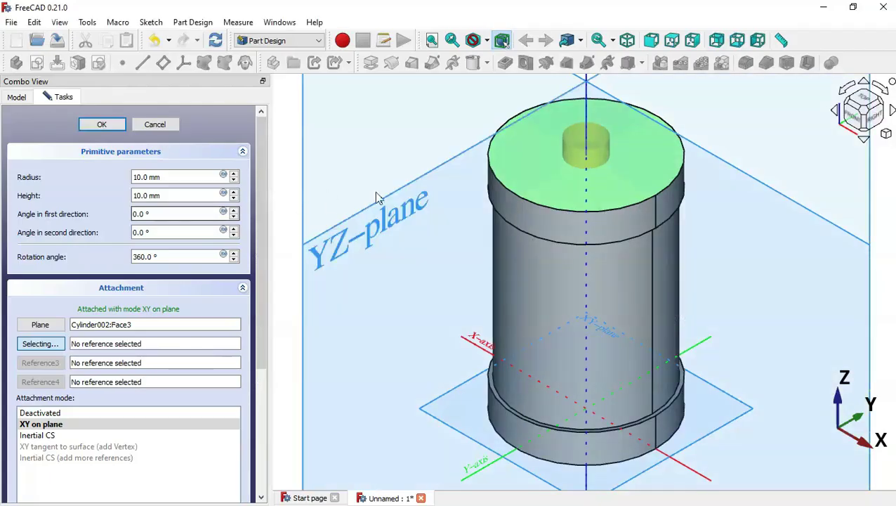
double_click(175, 194)
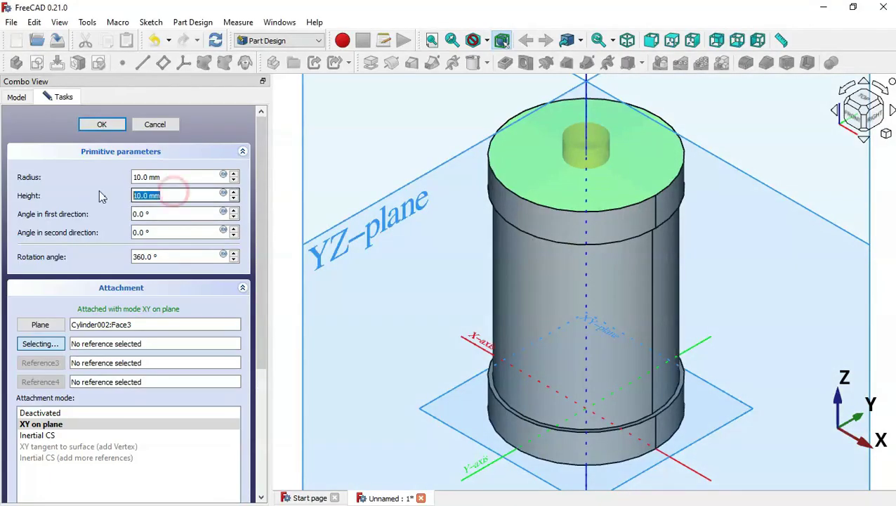
text(6.5)
double_click(194, 176)
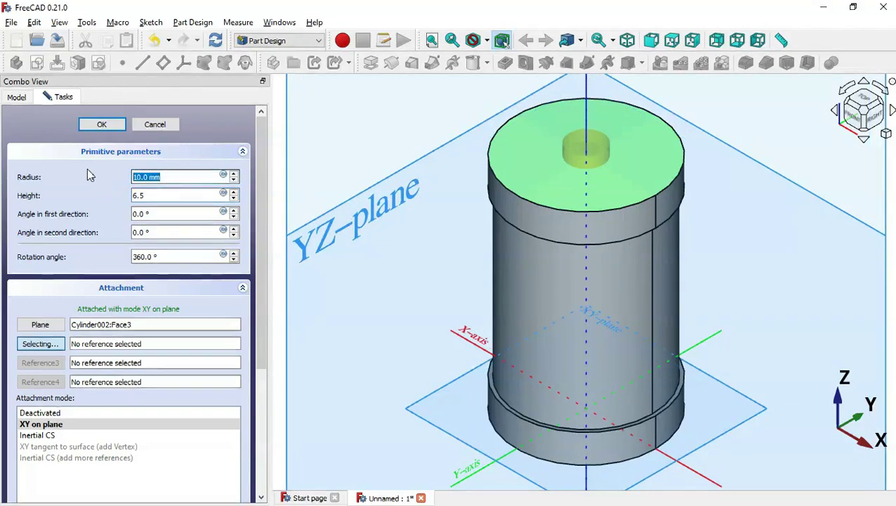
key(alt+Tab)
key(alt+Tab)
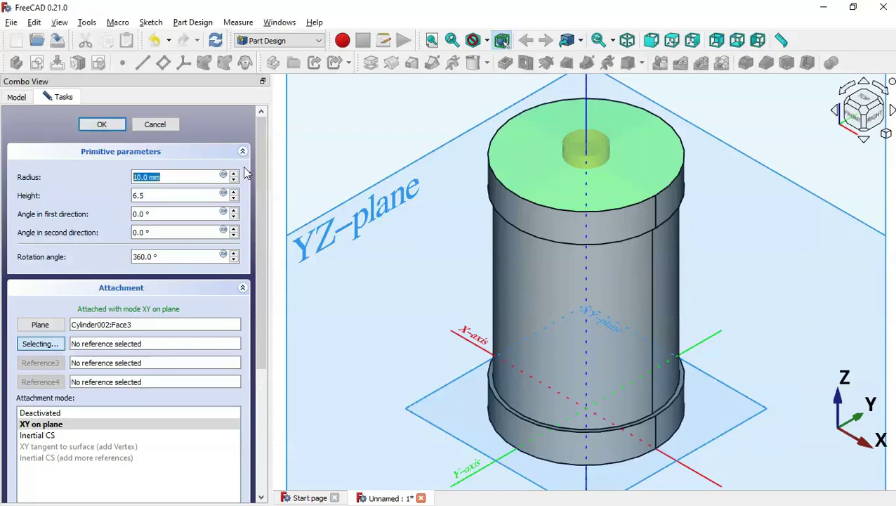
text(73/2)
click(117, 124)
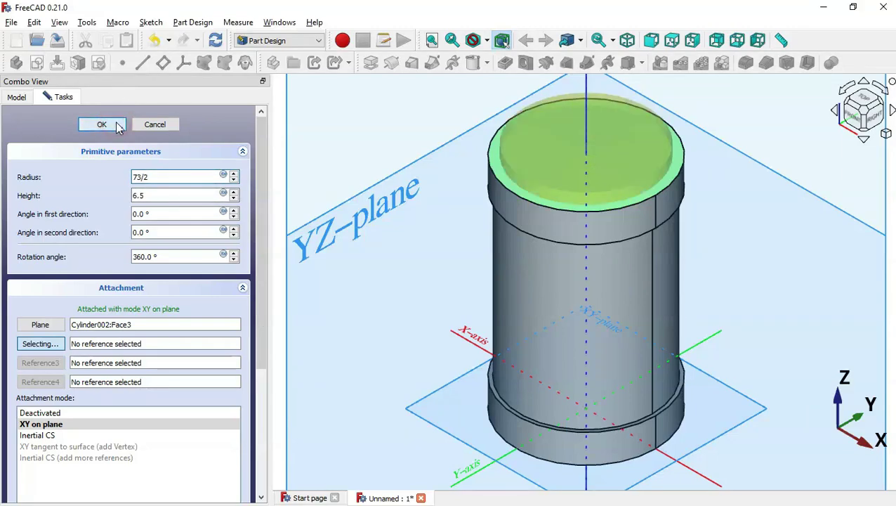
middle_drag(423, 320, 495, 372)
key(v)
key(f)
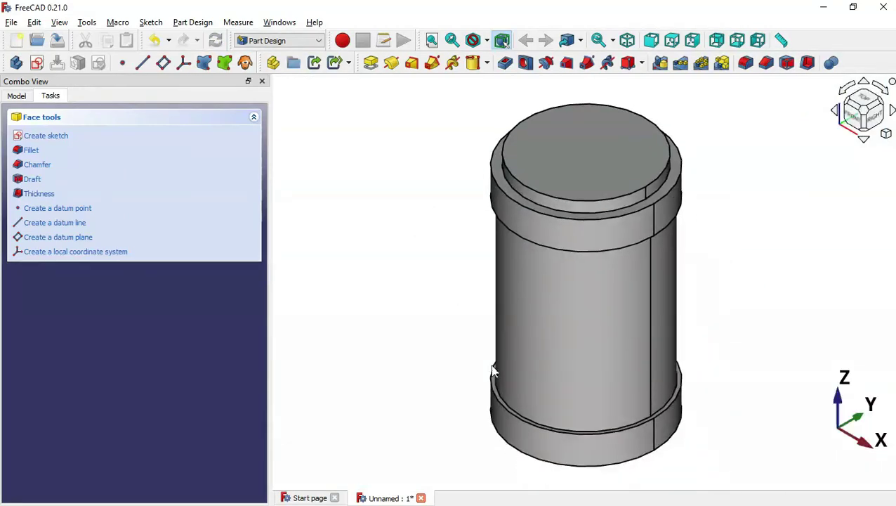
click(405, 298)
Check the corner radius in the PDF drawing and fillet the outer faces of the upper and lower bands with a 1.5 mm radius.
key(alt+Tab)
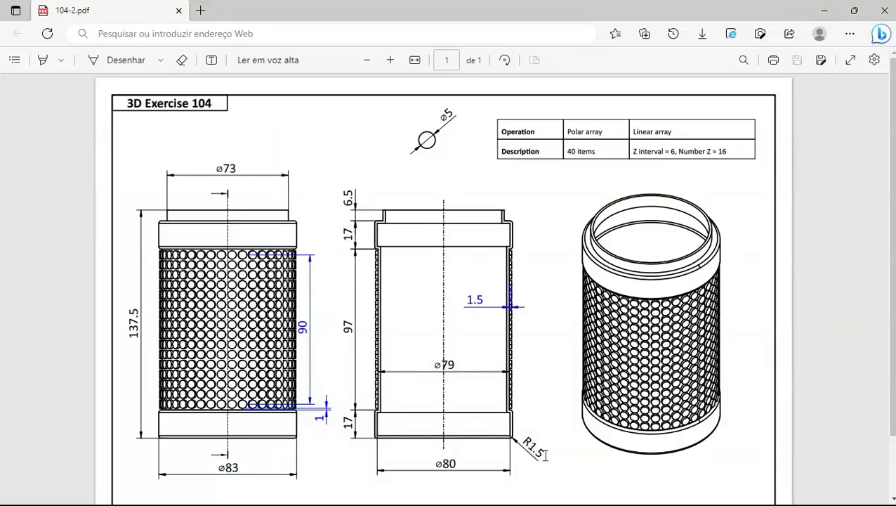
key(alt+Tab)
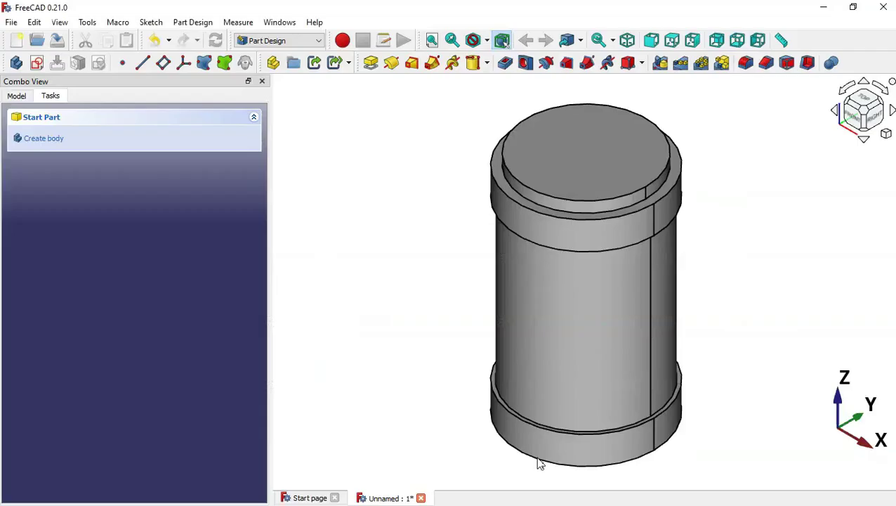
click(582, 243)
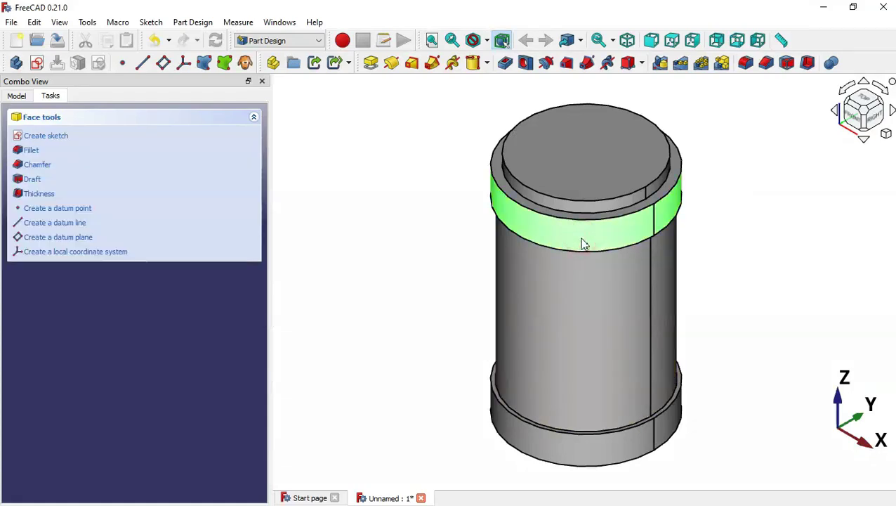
ctrl+click(619, 447)
key(alt+Tab)
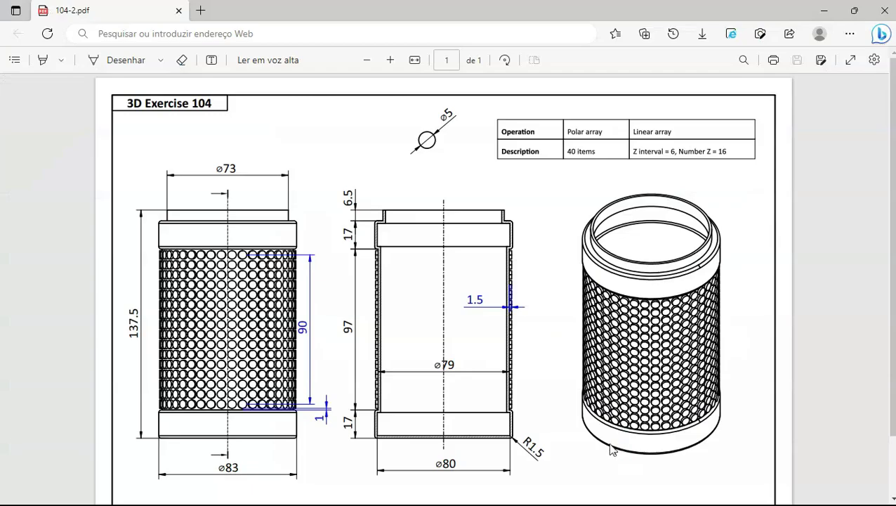
key(alt+Tab)
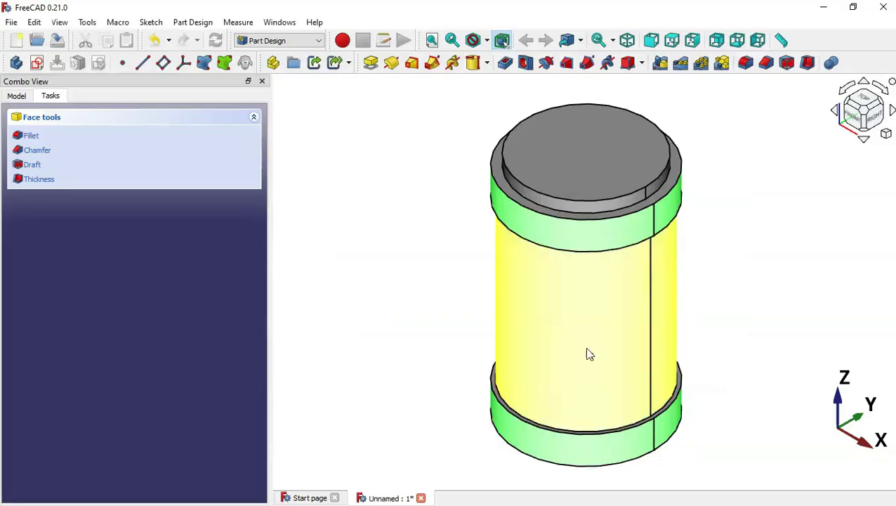
click(747, 64)
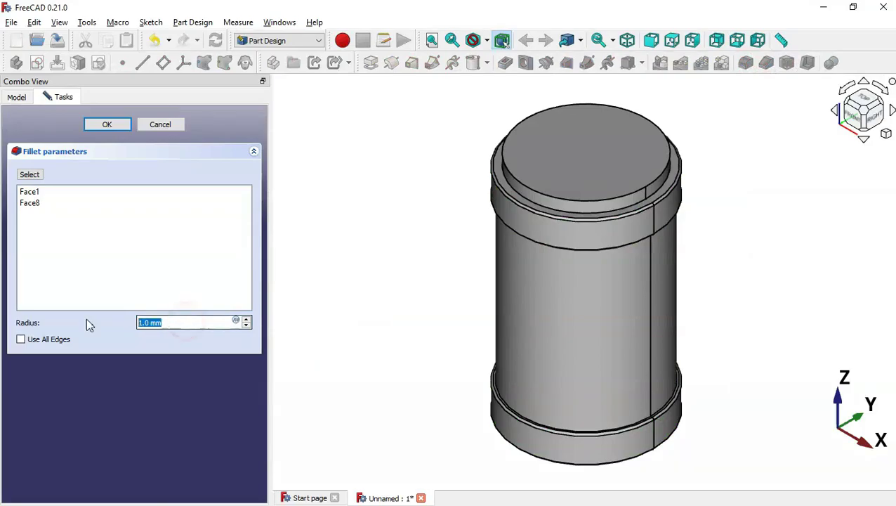
key(alt+Tab)
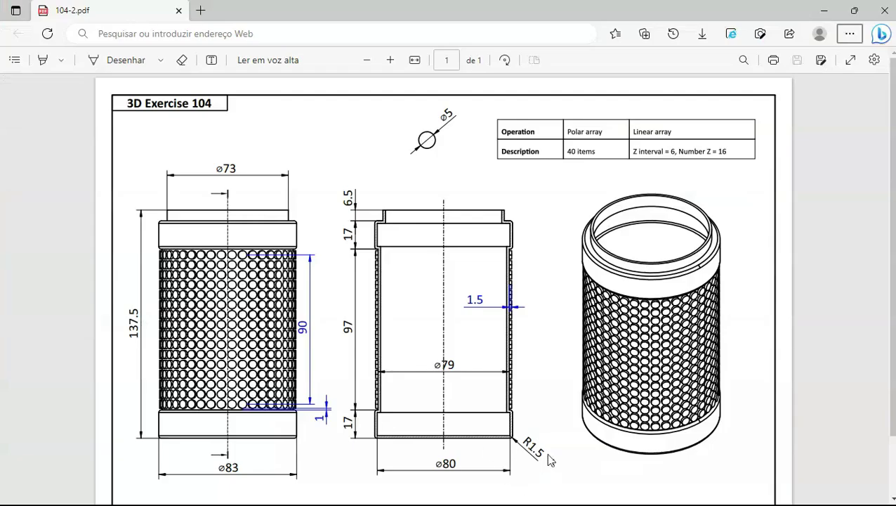
key(alt+Tab)
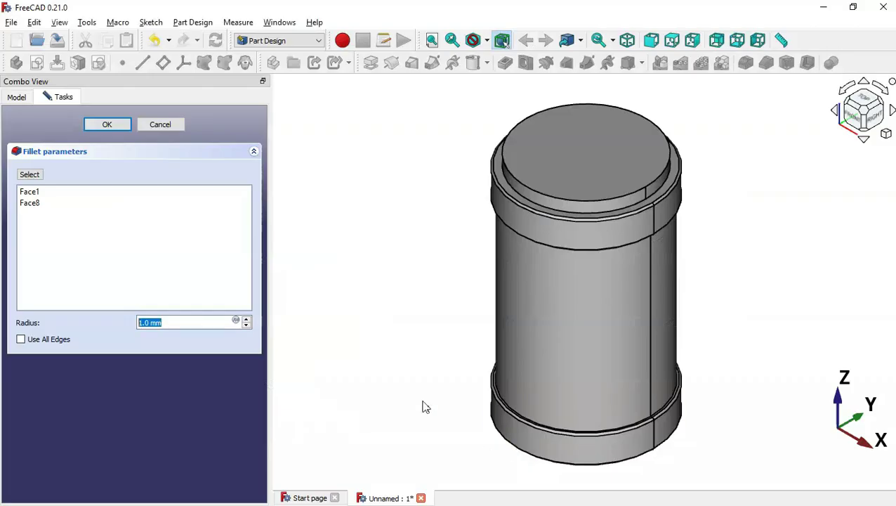
text(1.5)
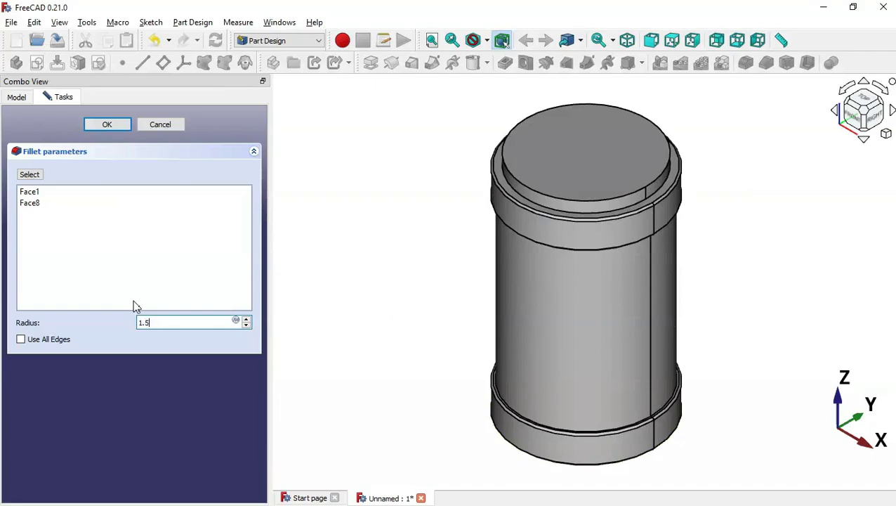
click(110, 124)
drag(449, 314, 514, 309)
key(0)
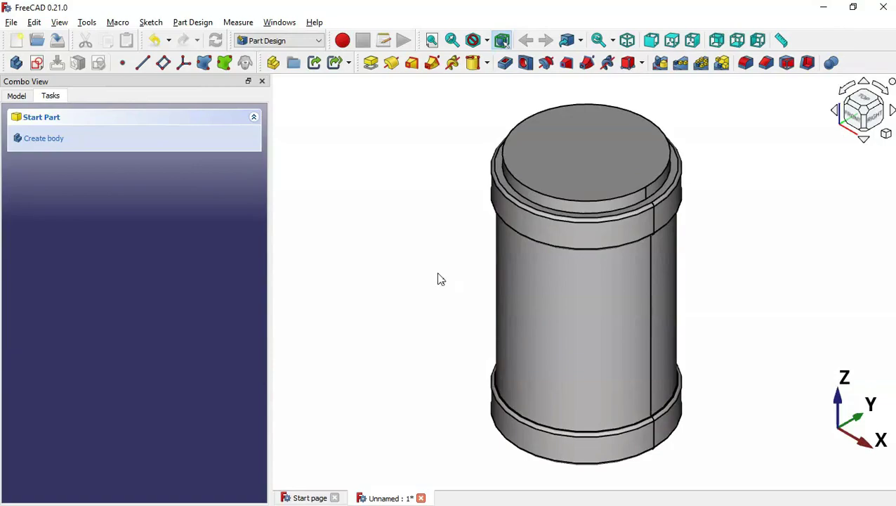
Start a Thickness on the neck's top face and set it to 1.5 mm, checking the wall in the PDF drawing.
key(alt+Tab)
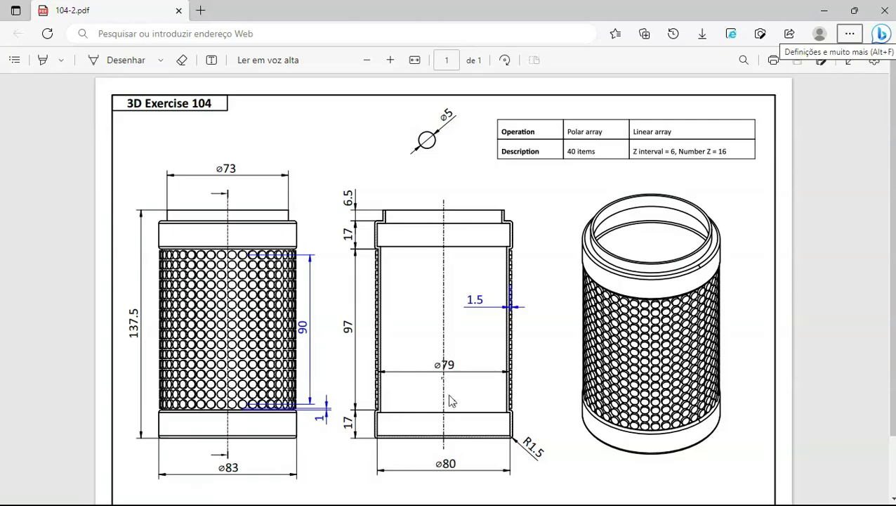
key(alt+Tab)
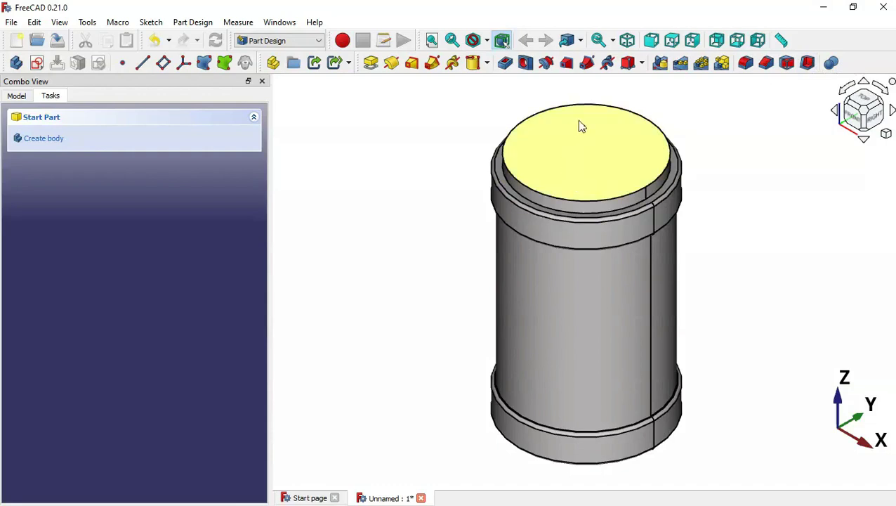
click(582, 141)
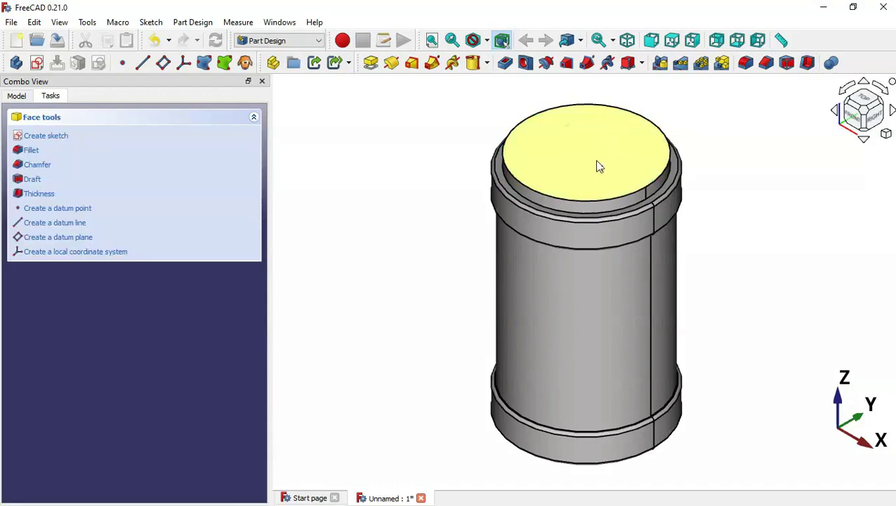
click(808, 65)
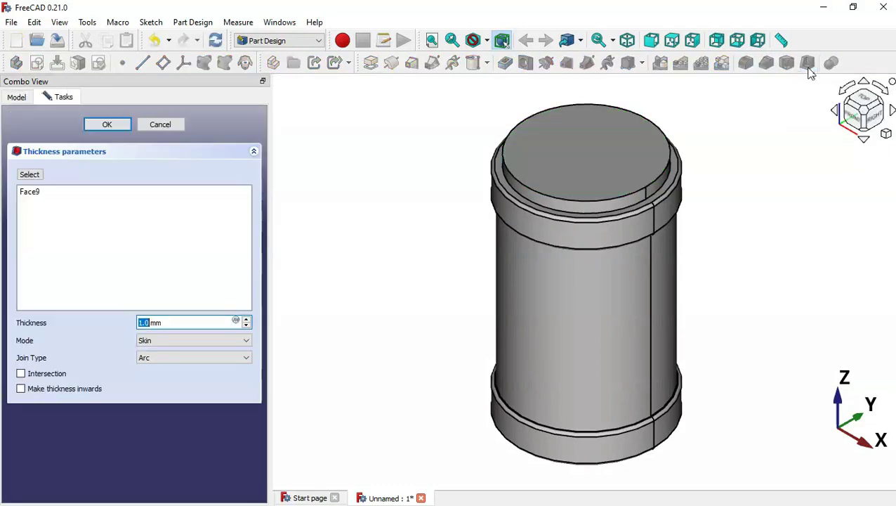
click(298, 262)
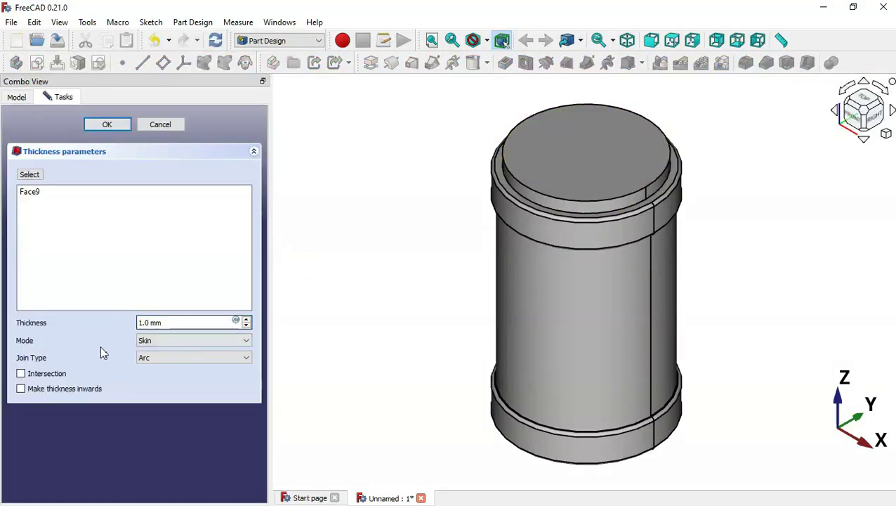
drag(190, 322, 78, 320)
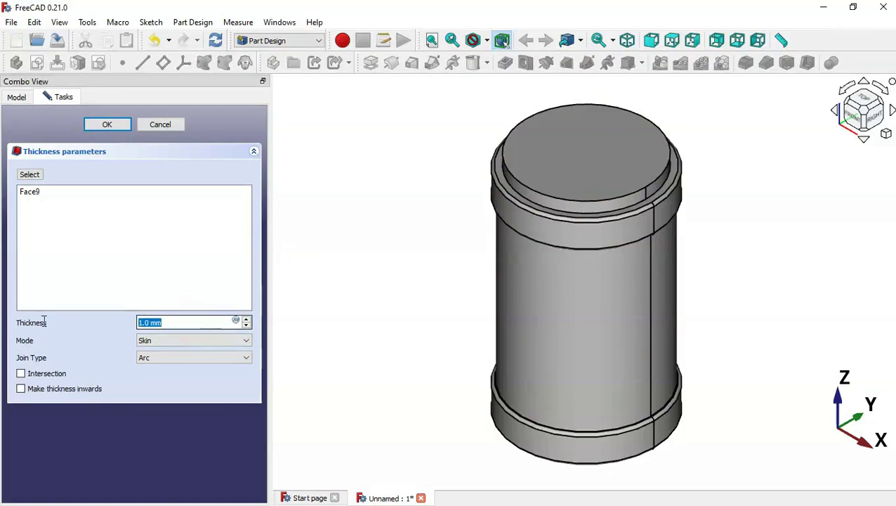
key(alt+Tab)
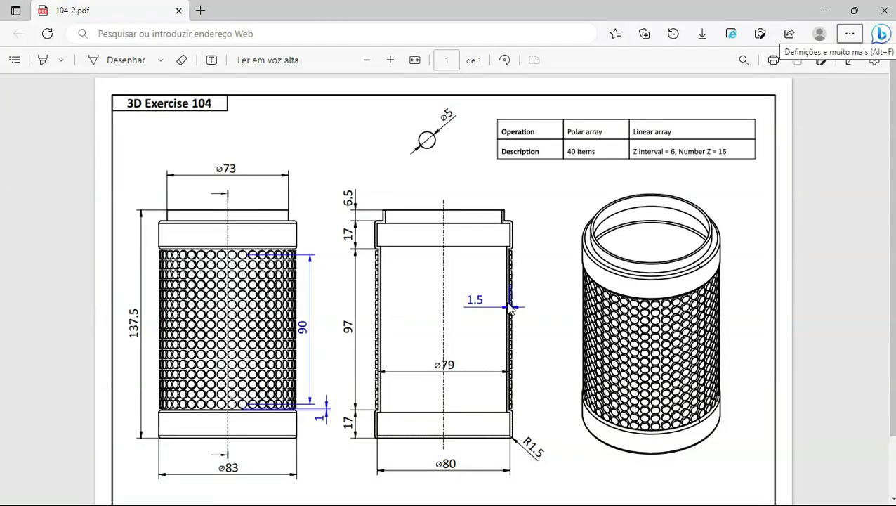
key(alt+Tab)
text(1.)
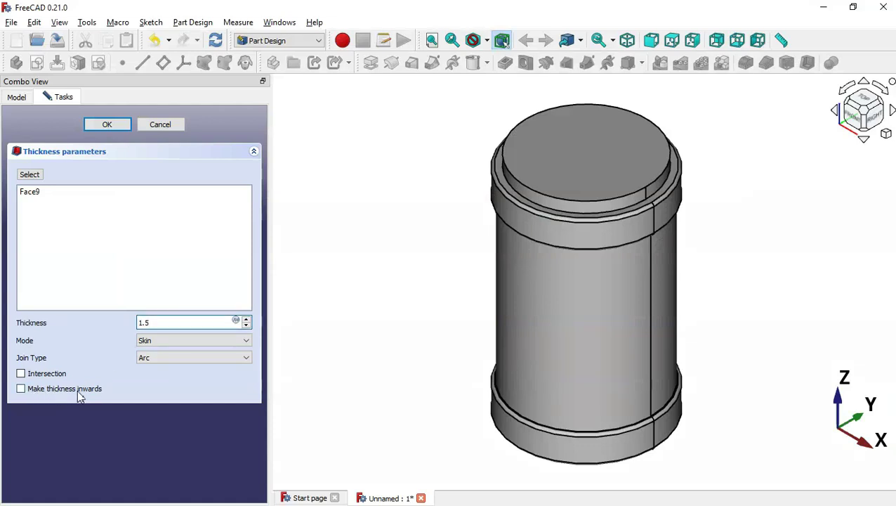
Try to apply the thickness inwards to hollow the body, and leave the Thickness command.
click(72, 396)
click(394, 347)
drag(417, 254, 425, 319)
key(0)
click(375, 285)
click(109, 124)
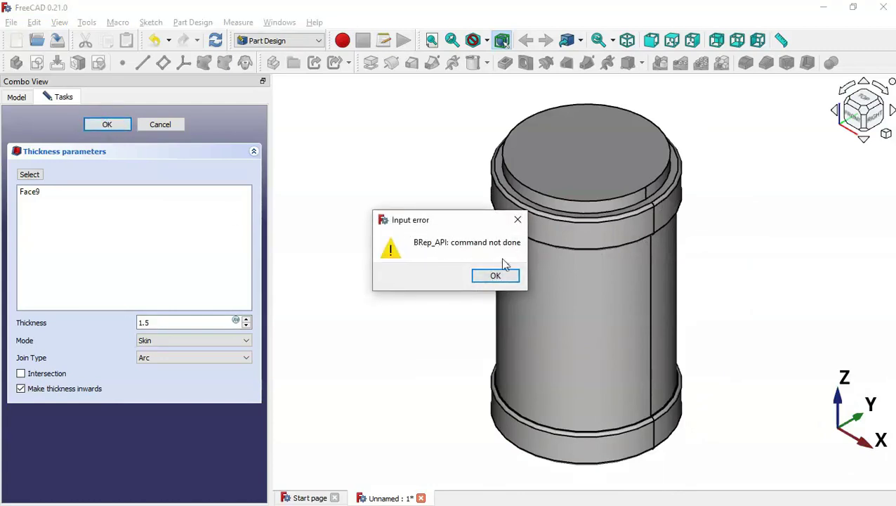
click(518, 222)
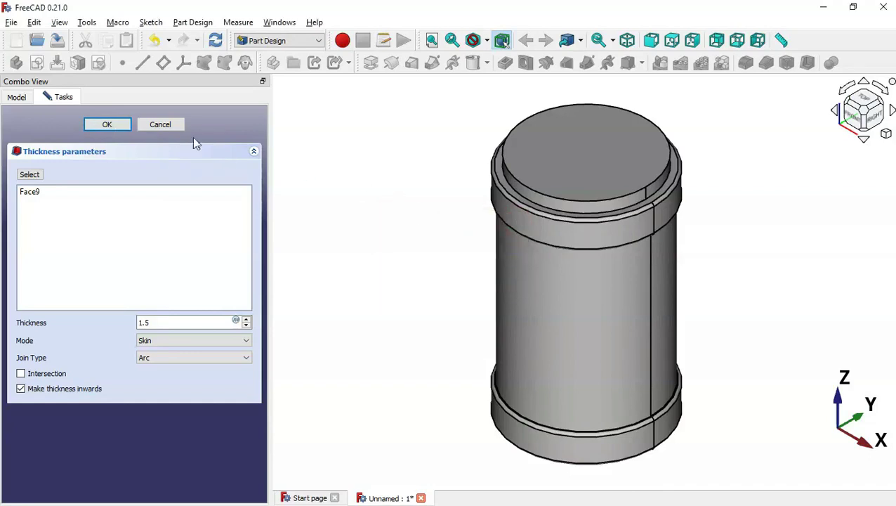
click(167, 125)
click(419, 232)
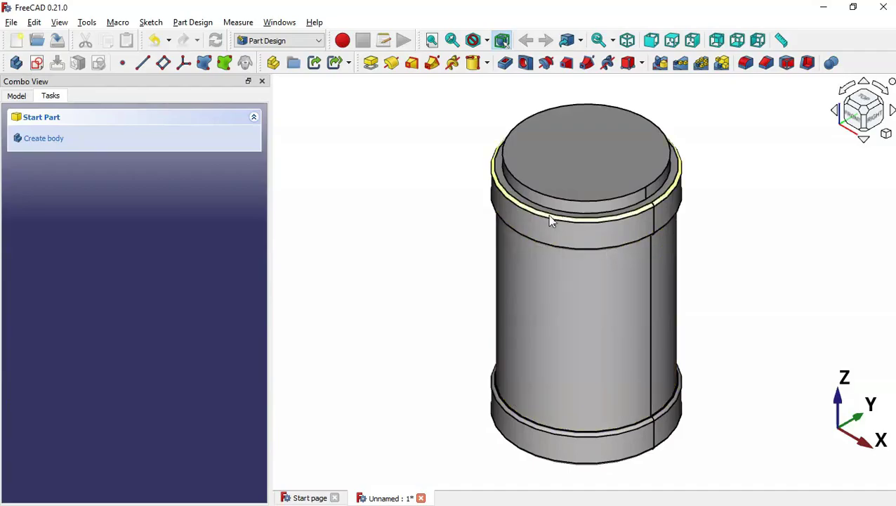
Review the section view in the PDF drawing and delete the fillet from the body.
key(alt+Tab)
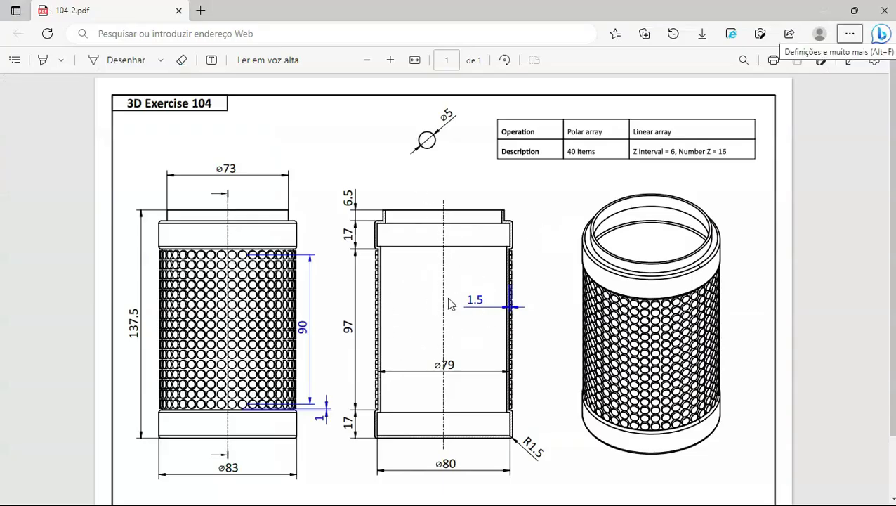
key(alt+Tab)
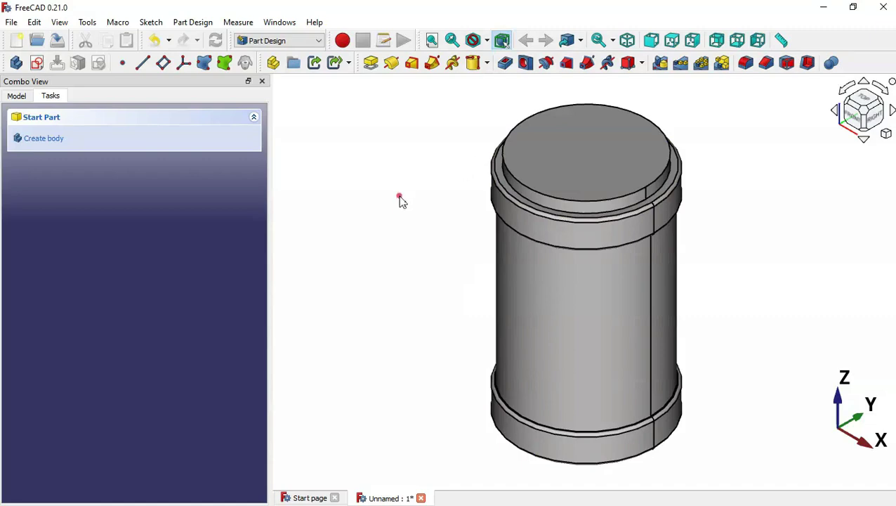
key(alt+Tab)
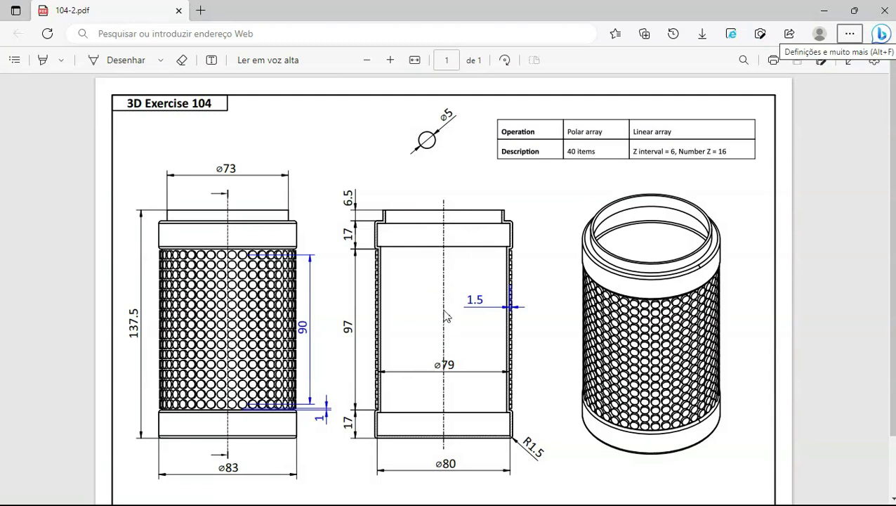
key(alt+Tab)
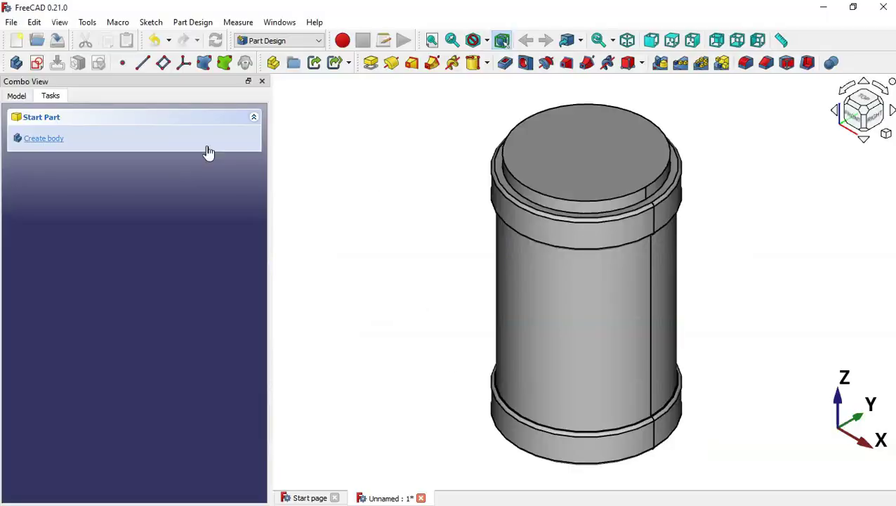
click(21, 96)
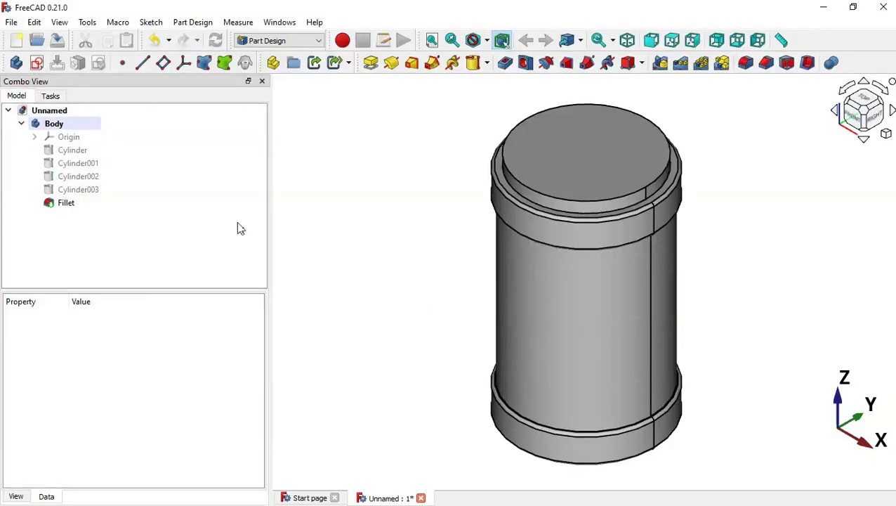
click(71, 204)
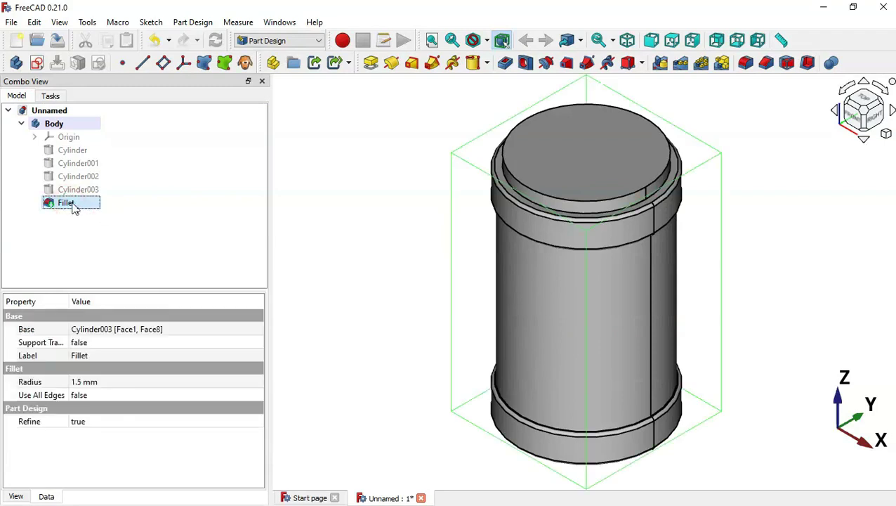
key(Delete)
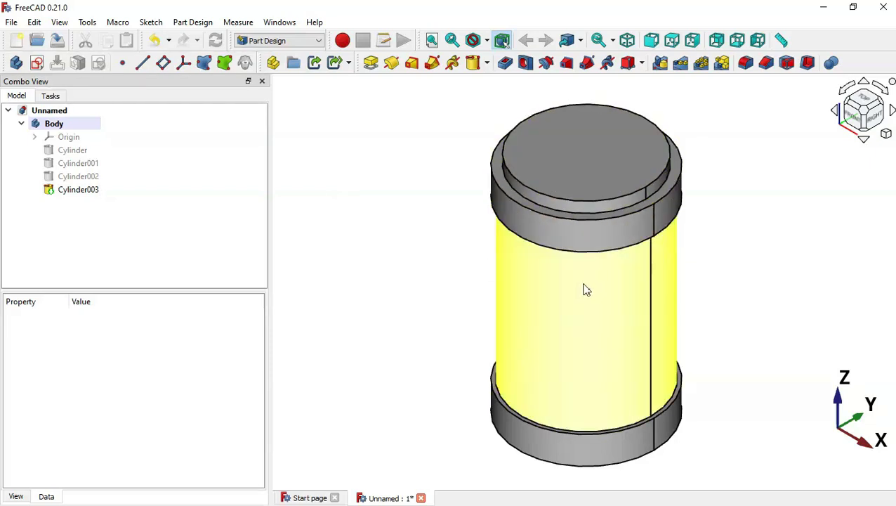
Show the bottom cylinder alone, check the band dimensions in the PDF drawing, and set its height to 15 mm.
click(67, 151)
key(space)
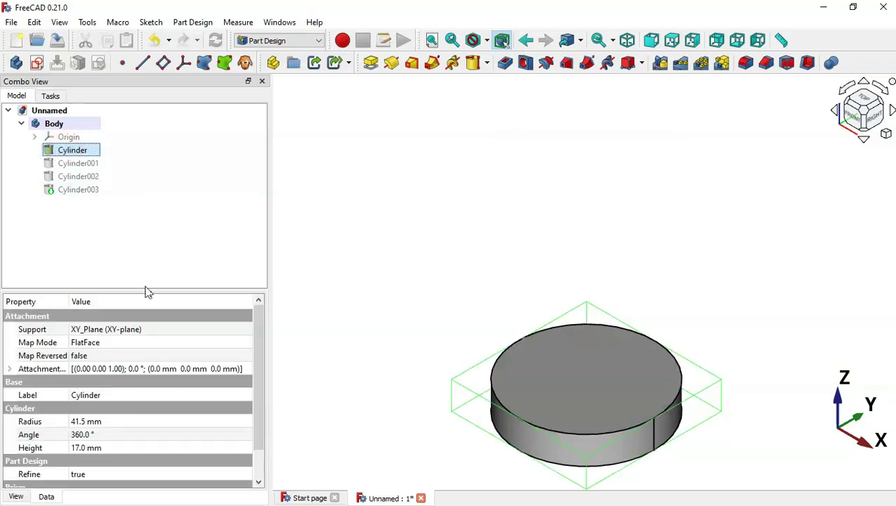
drag(150, 289, 148, 219)
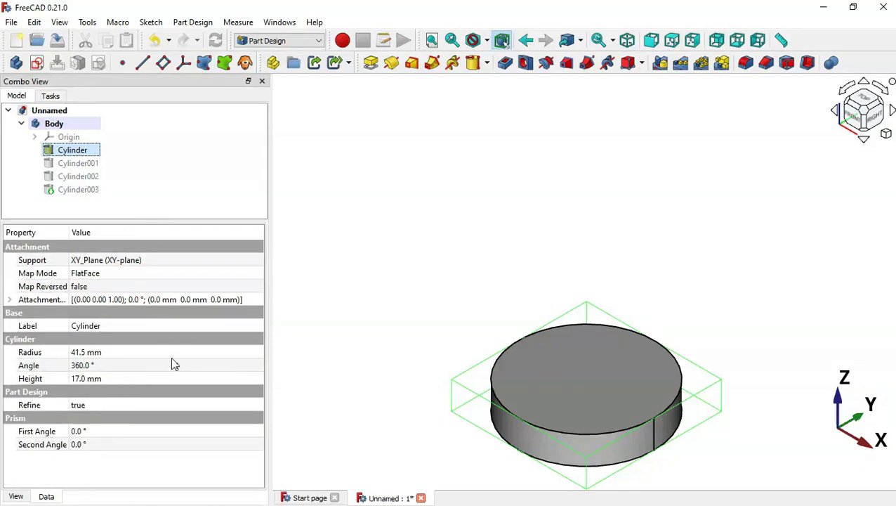
key(alt+Tab)
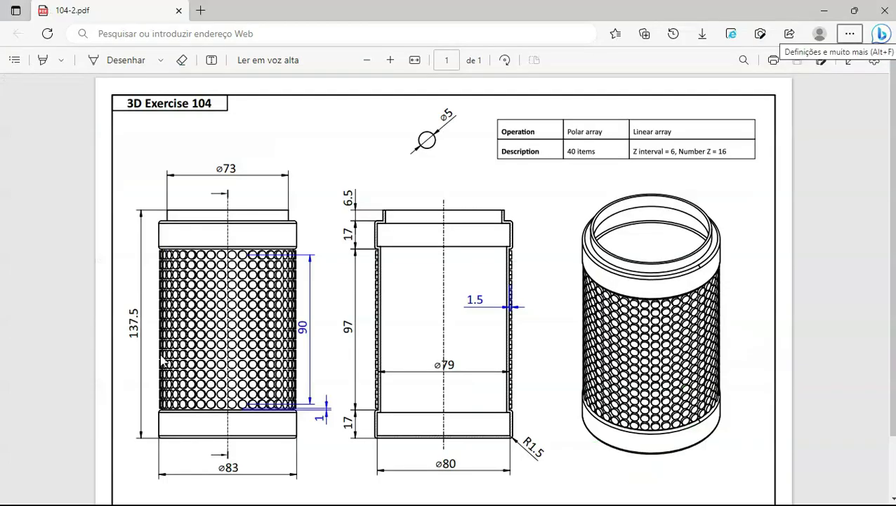
key(alt+Tab)
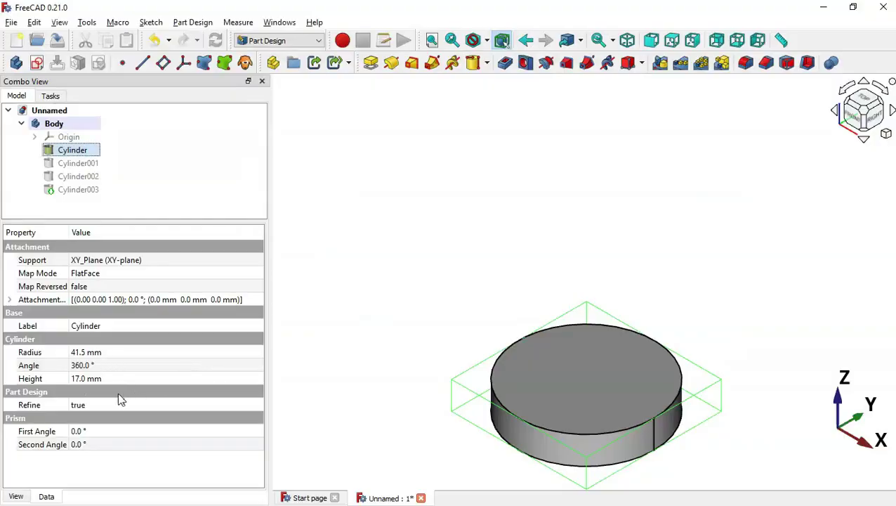
key(alt+Tab)
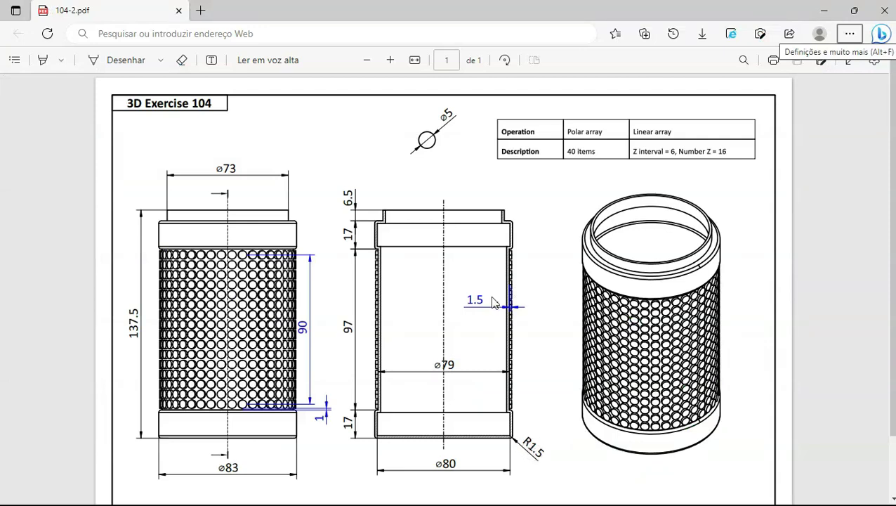
key(alt+Tab)
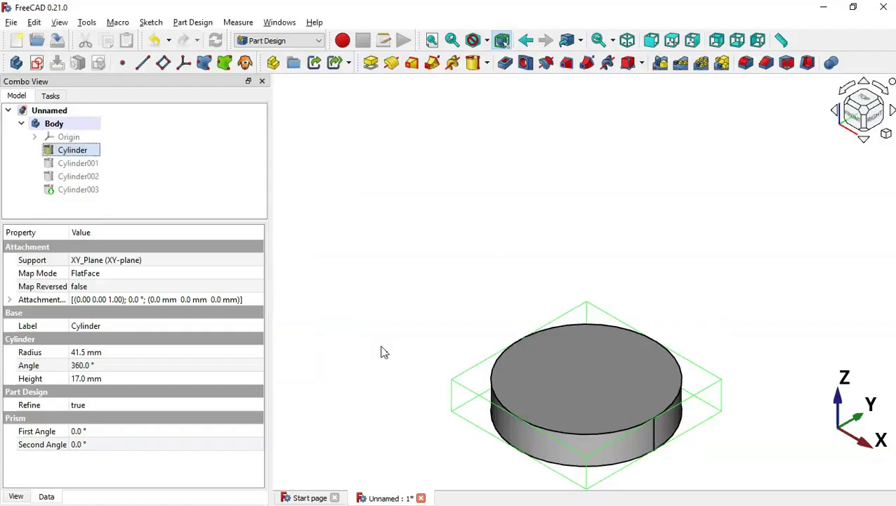
click(112, 378)
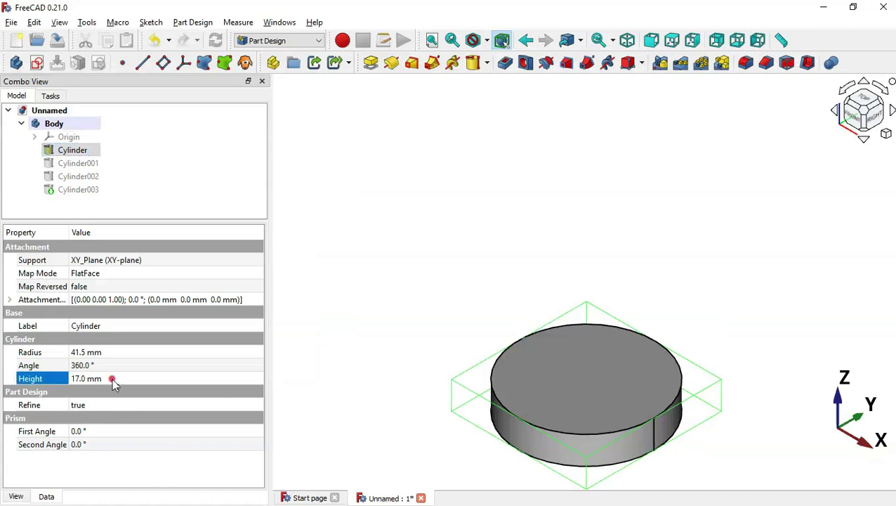
text(15)
key(Return)
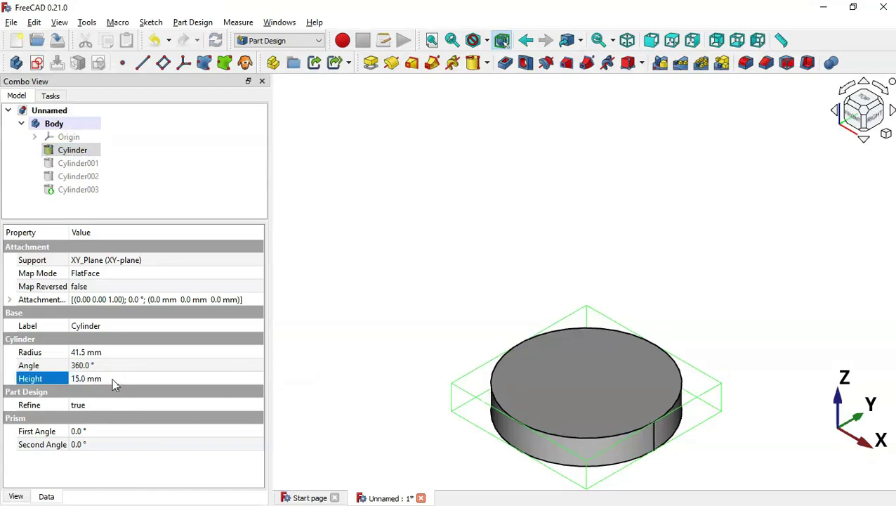
Check the inner diameter of the lower band in the PDF drawing and set the bottom cylinder's radius to 40 mm.
click(150, 352)
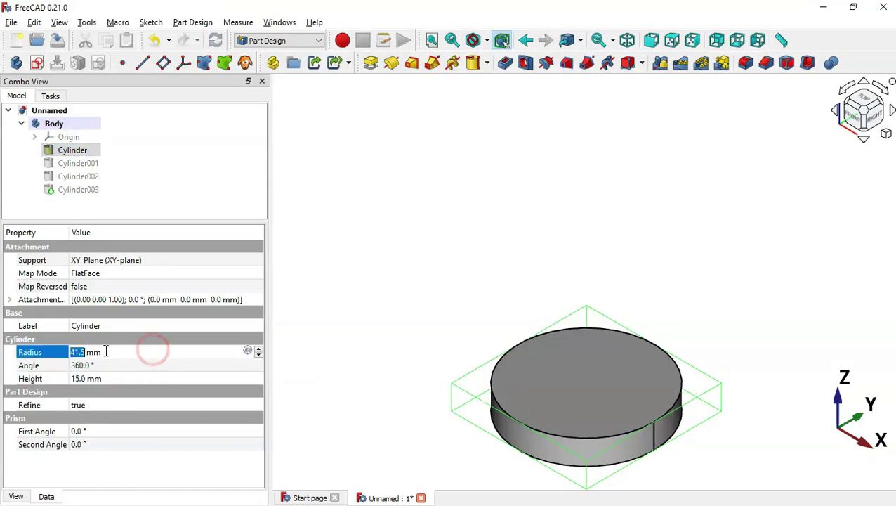
key(alt+Tab)
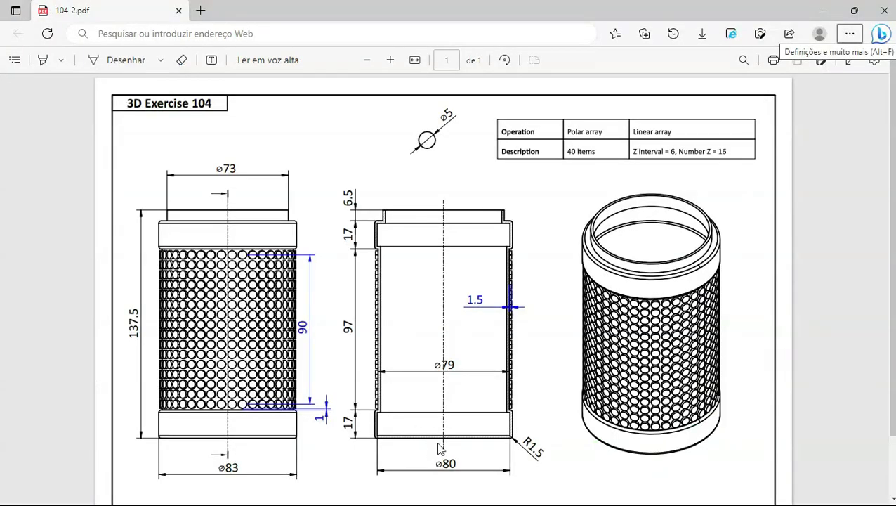
key(alt+Tab)
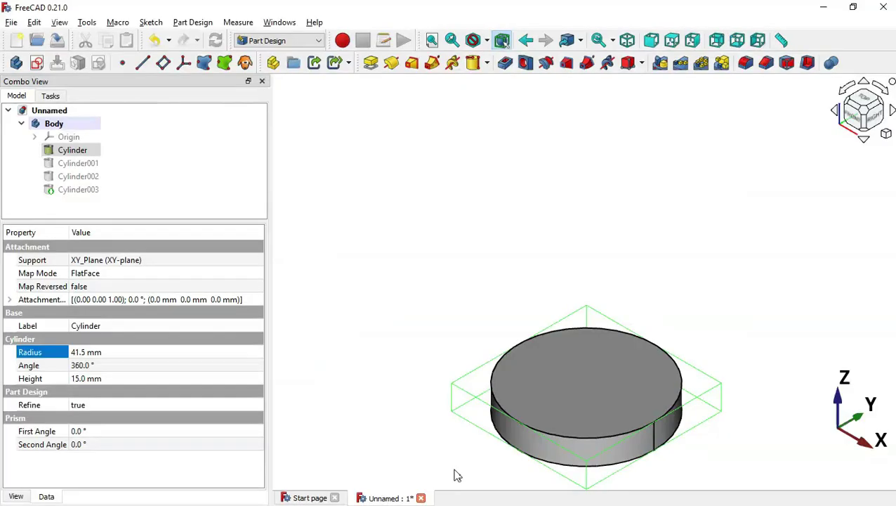
click(116, 353)
text(40)
key(Return)
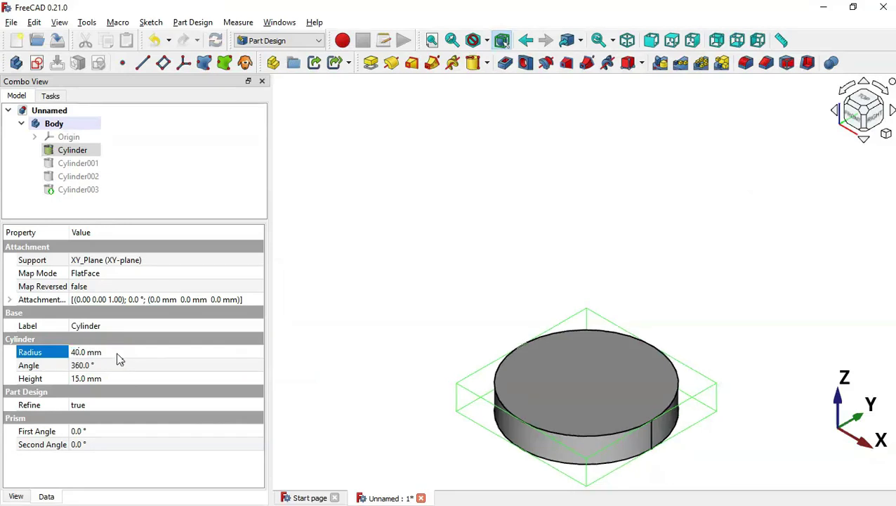
Show the middle cylinder (Cylinder001), check its length in the PDF drawing, and set its height to 100 mm.
click(76, 169)
key(space)
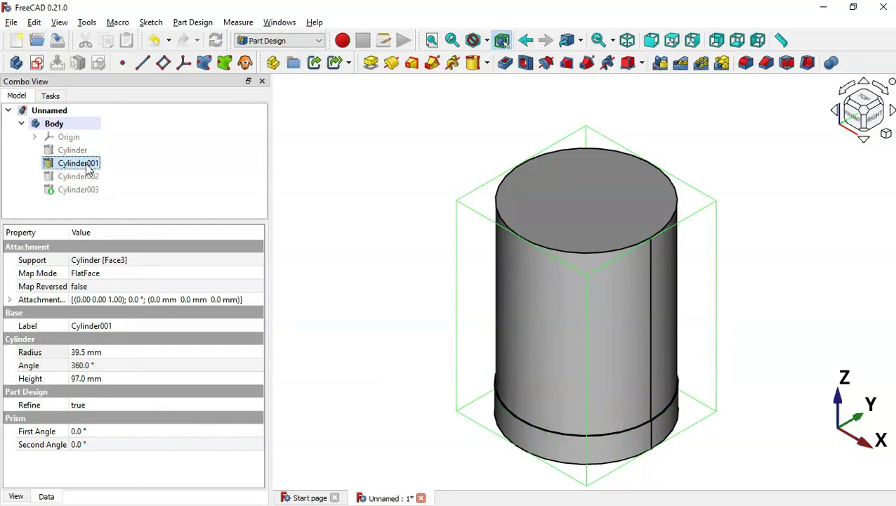
click(114, 378)
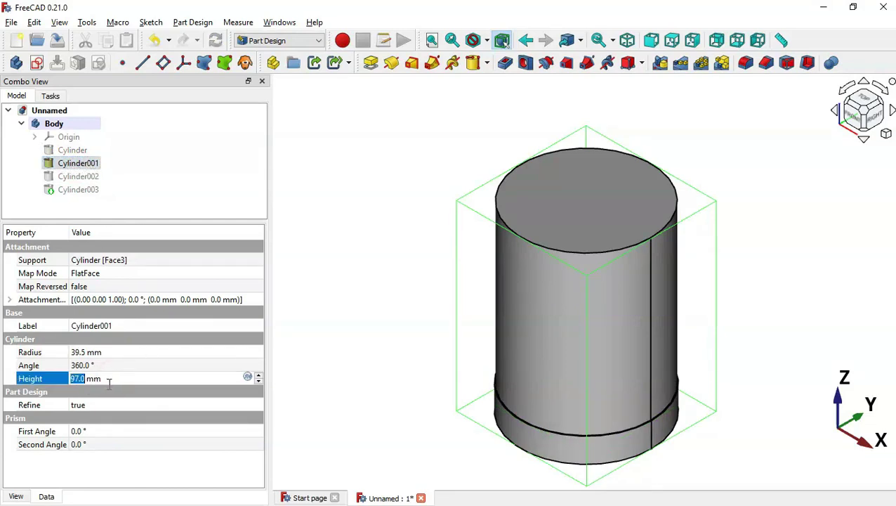
key(alt+Tab)
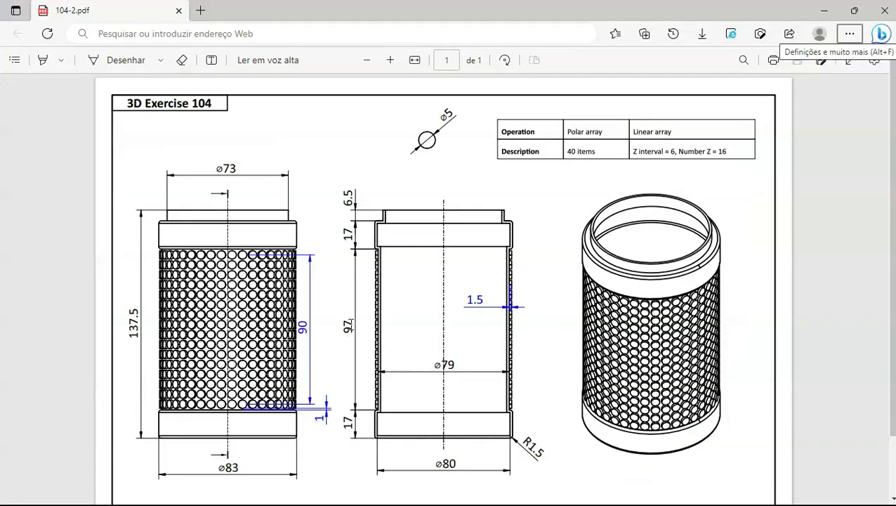
key(alt+Tab)
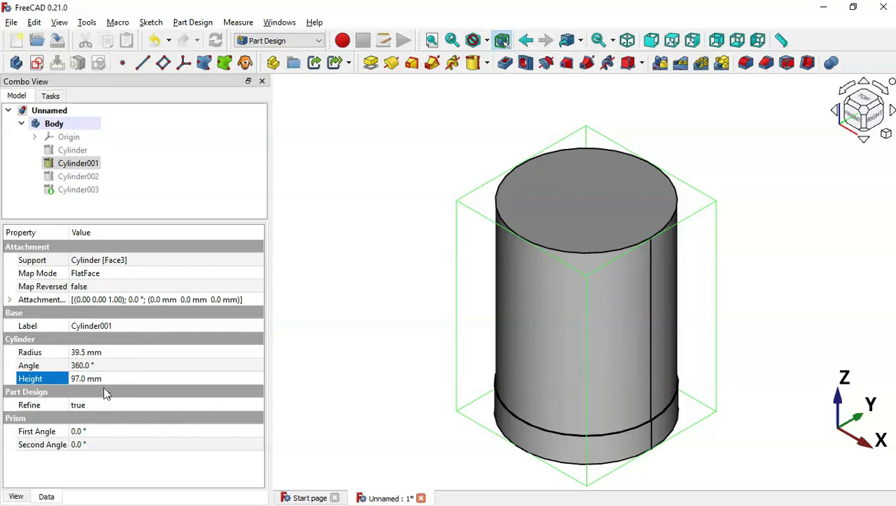
click(131, 378)
text(10)
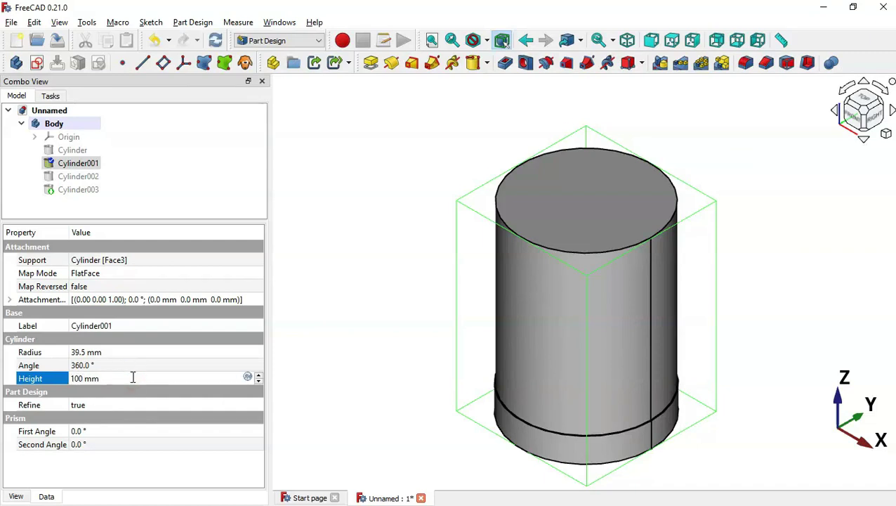
key(Return)
Check the middle section's diameter in the PDF drawing and set the middle cylinder's radius to (79-3)/2 mm.
click(137, 352)
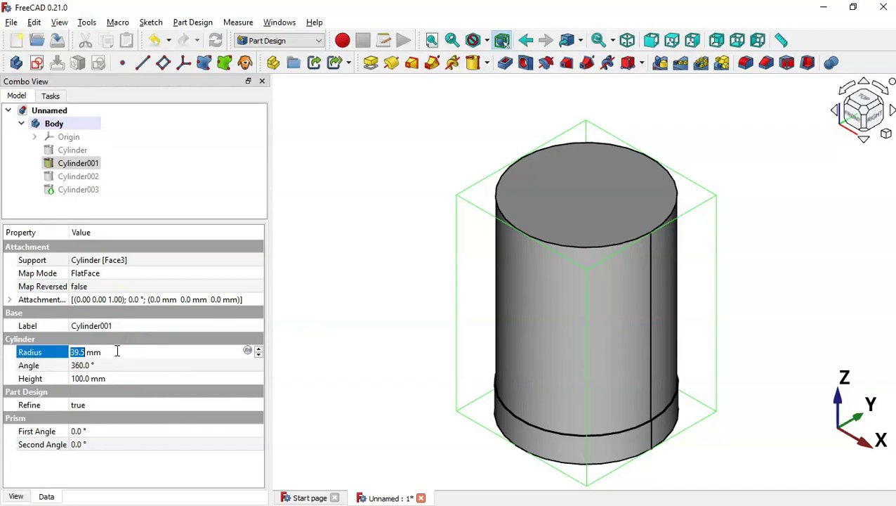
key(alt+Tab)
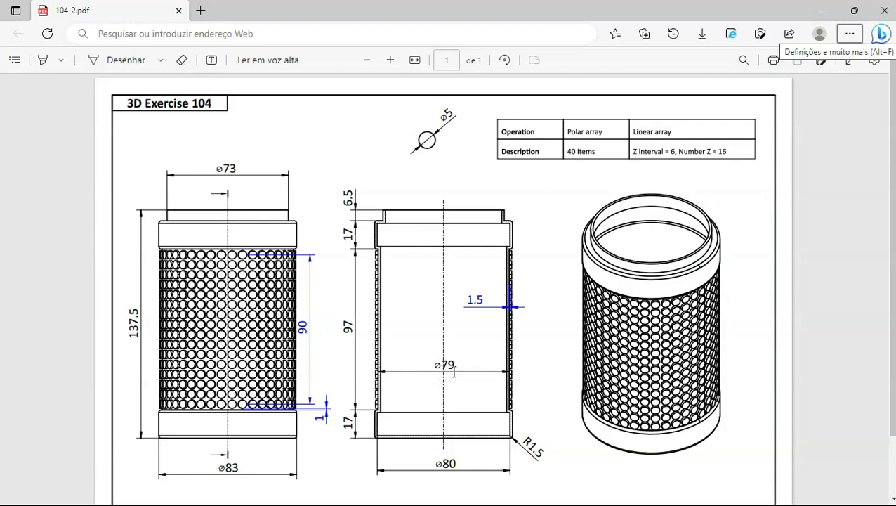
key(alt+Tab)
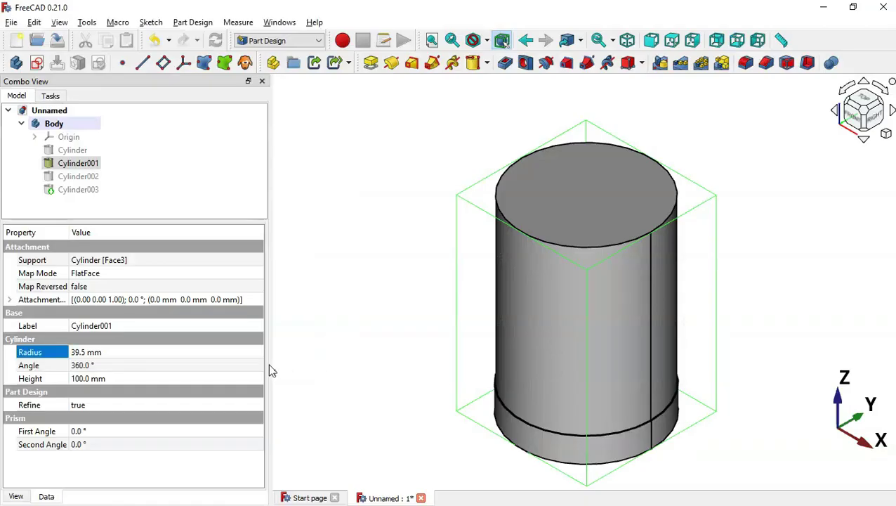
click(130, 351)
key(BackSpace)
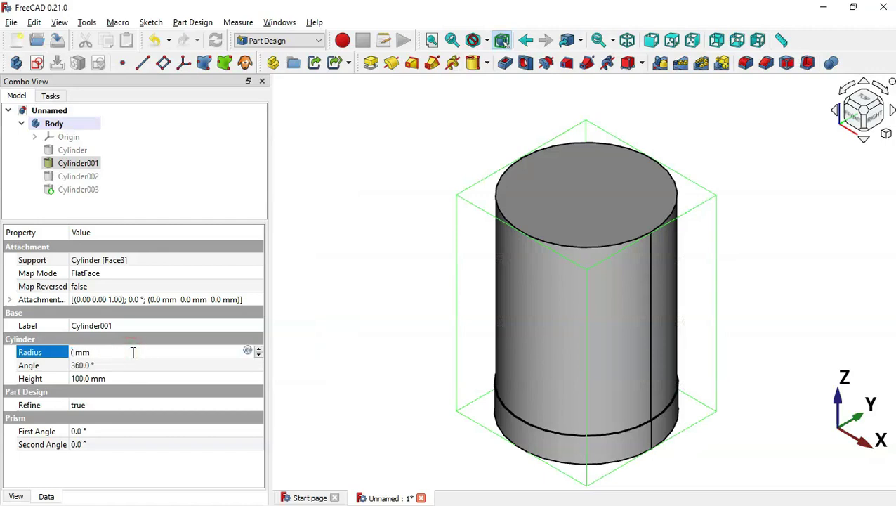
text((79-3)/2)
key(Return)
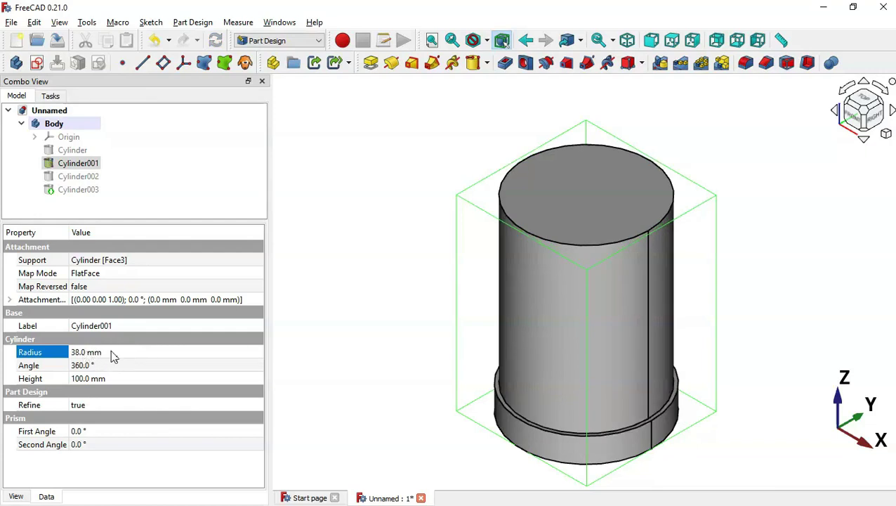
Show the upper band cylinder (Cylinder002) and set its radius to 40 mm and its height to 15 mm.
click(72, 177)
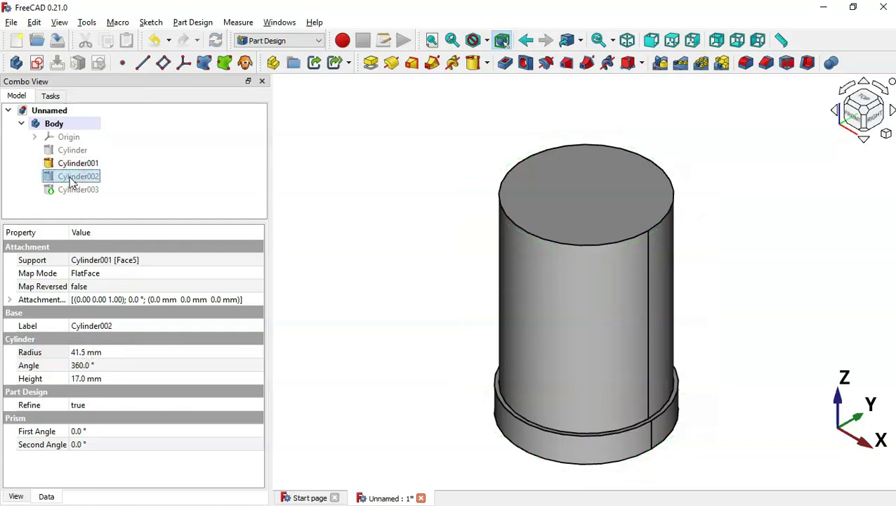
key(space)
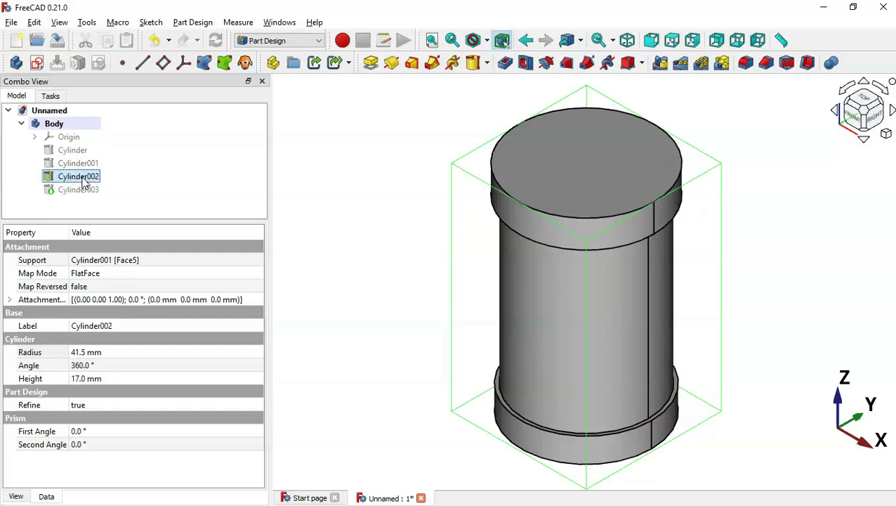
click(166, 352)
text(40)
key(Return)
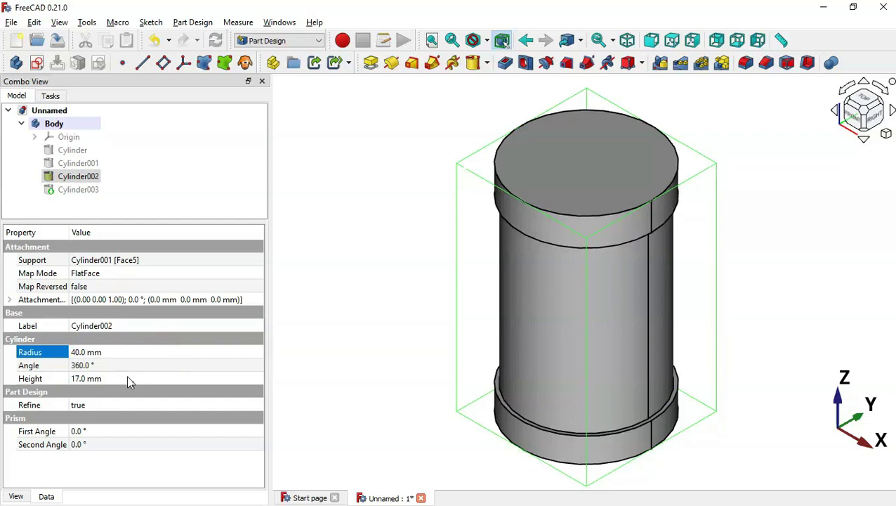
click(128, 378)
text(15)
key(Return)
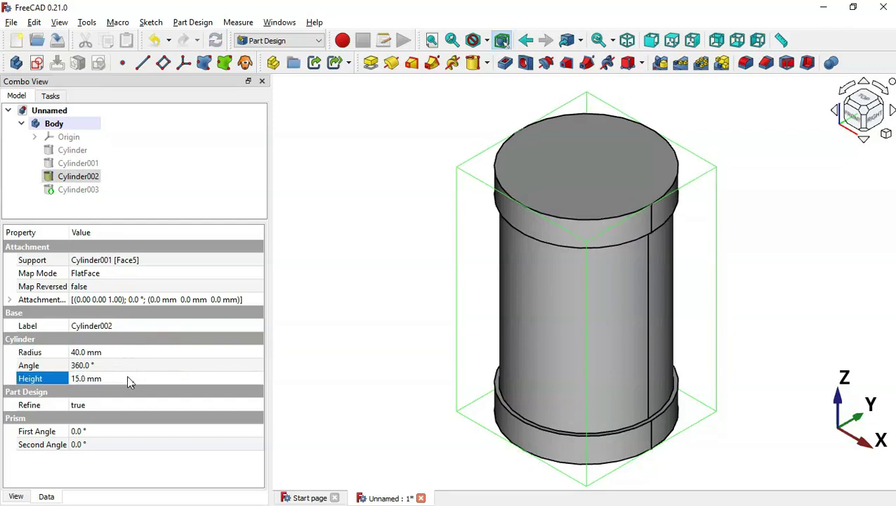
Show the neck cylinder (Cylinder003), check its diameter in the PDF drawing, and set its radius to 70/2 mm, keeping the existing height.
click(76, 195)
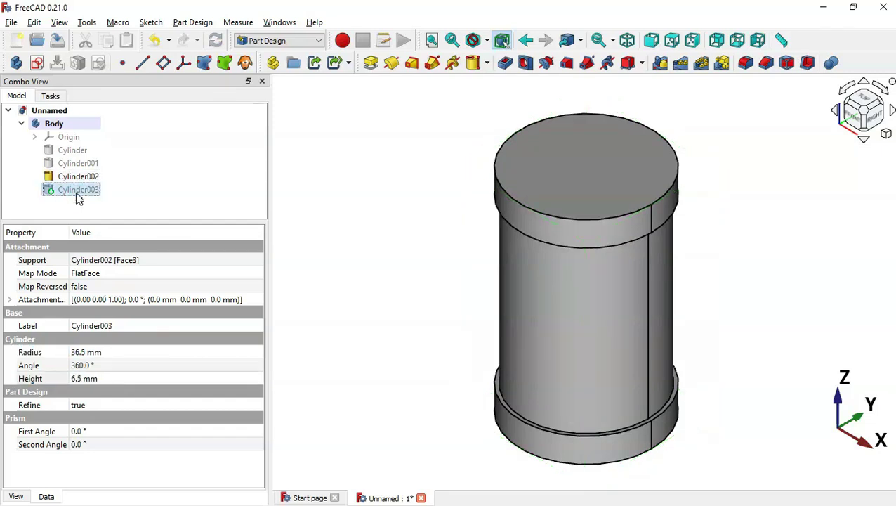
key(space)
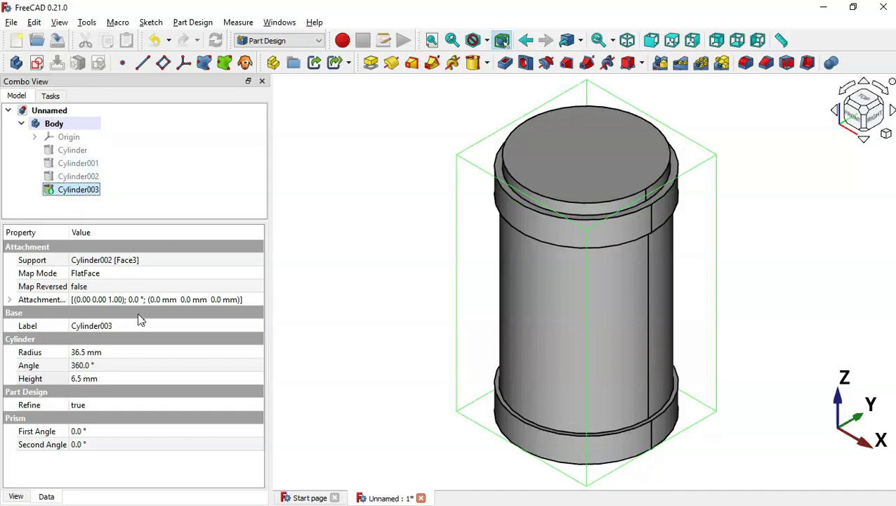
click(115, 351)
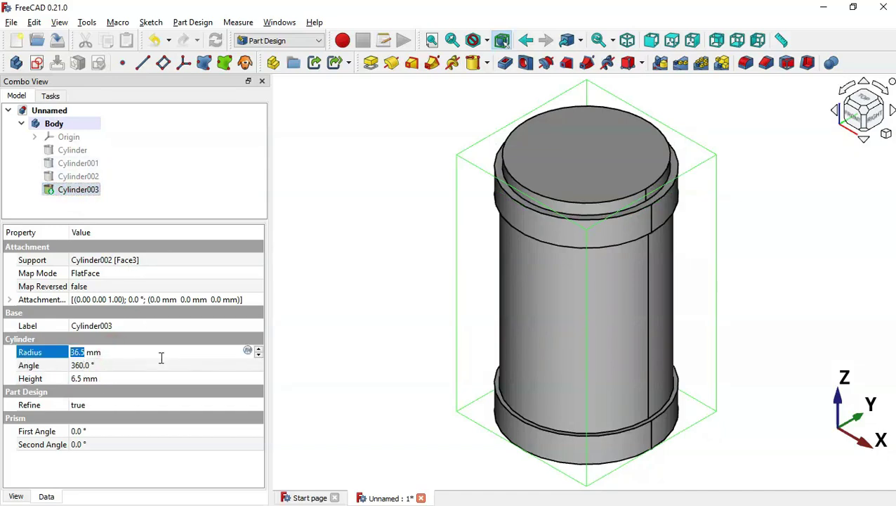
key(alt+Tab)
key(alt+Tab)
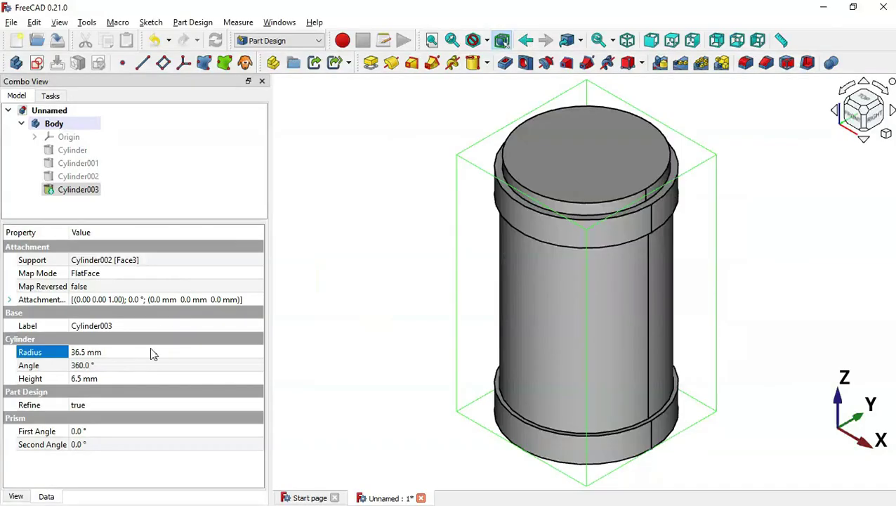
click(127, 354)
text(7)
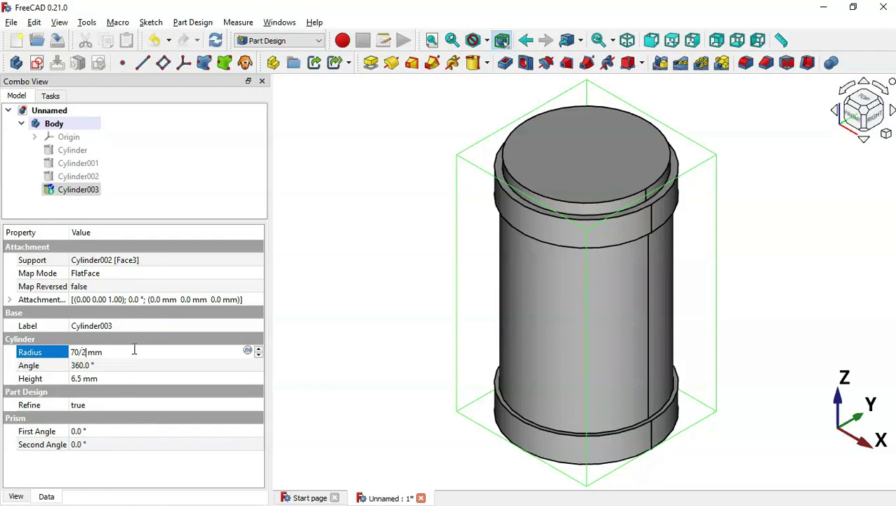
text(0/2)
key(Return)
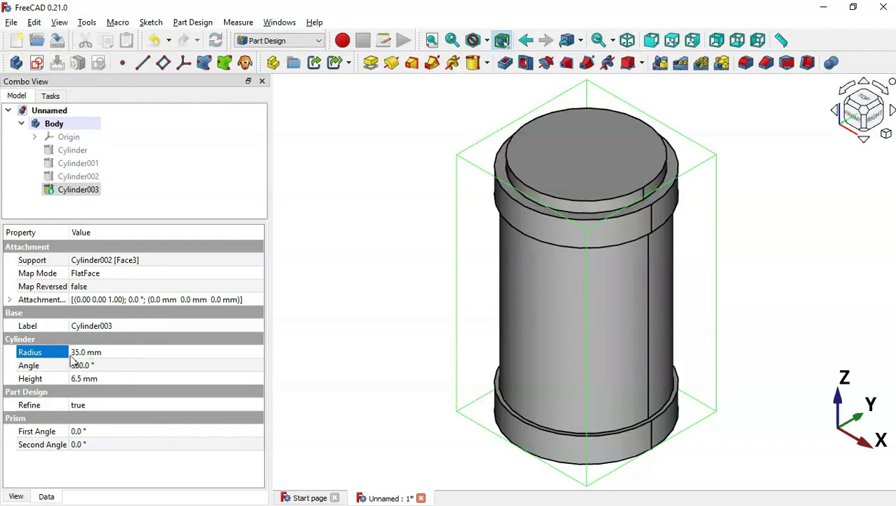
click(133, 378)
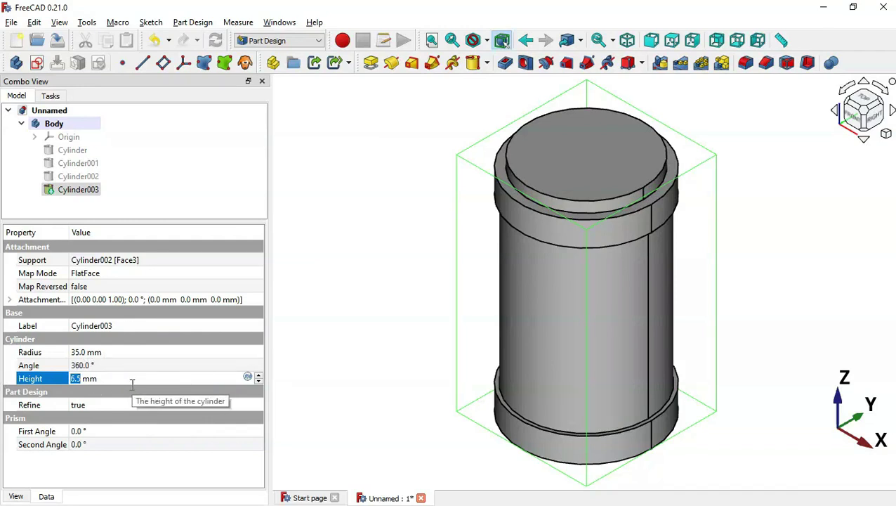
click(371, 257)
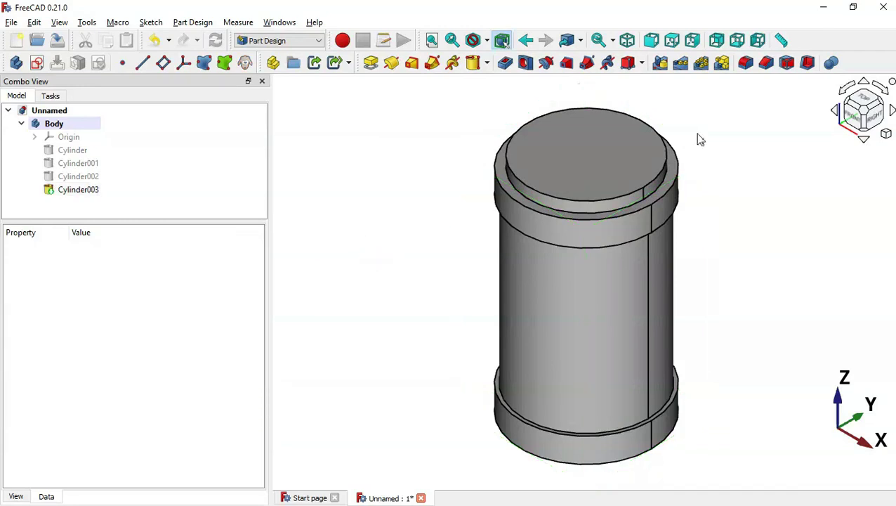
key(alt+Tab)
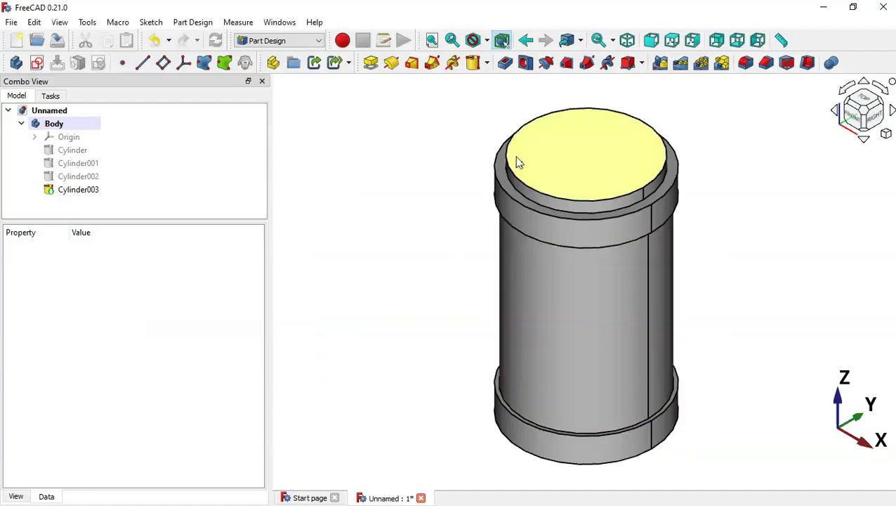
Hollow out the body with Thickness from the neck's top face, using the drawing's 1.5 mm outward wall, Skin mode and Arc joins.
click(575, 159)
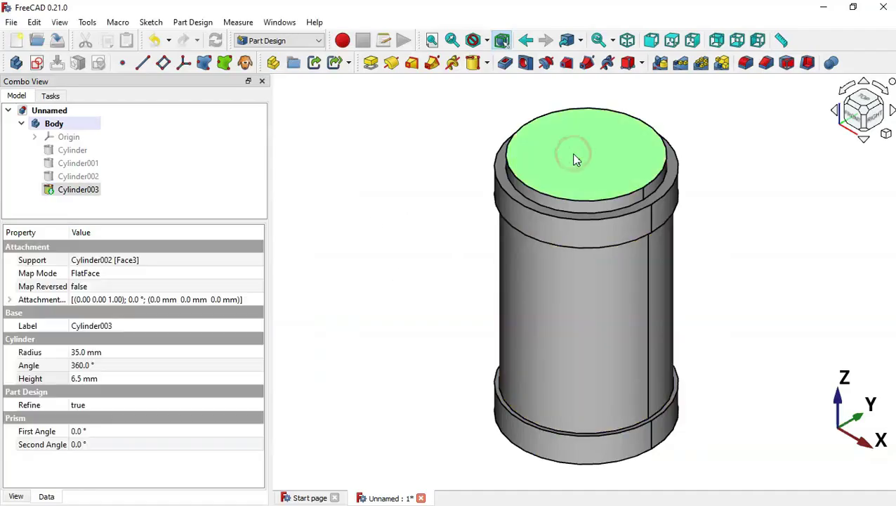
click(809, 63)
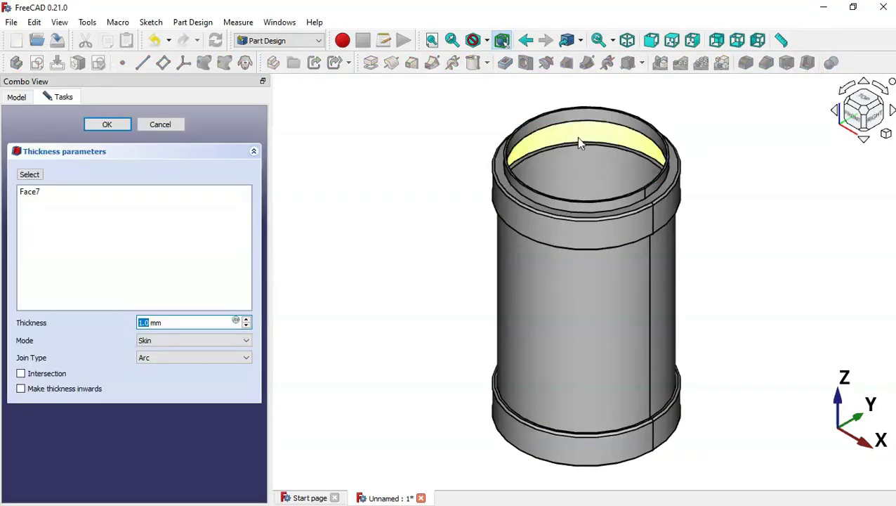
middle_drag(759, 152, 757, 176)
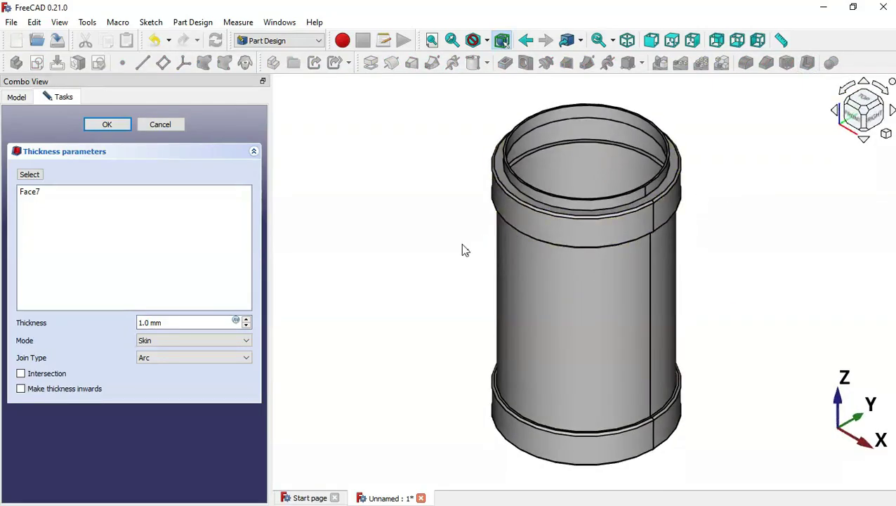
drag(180, 323, 104, 328)
key(alt+Tab)
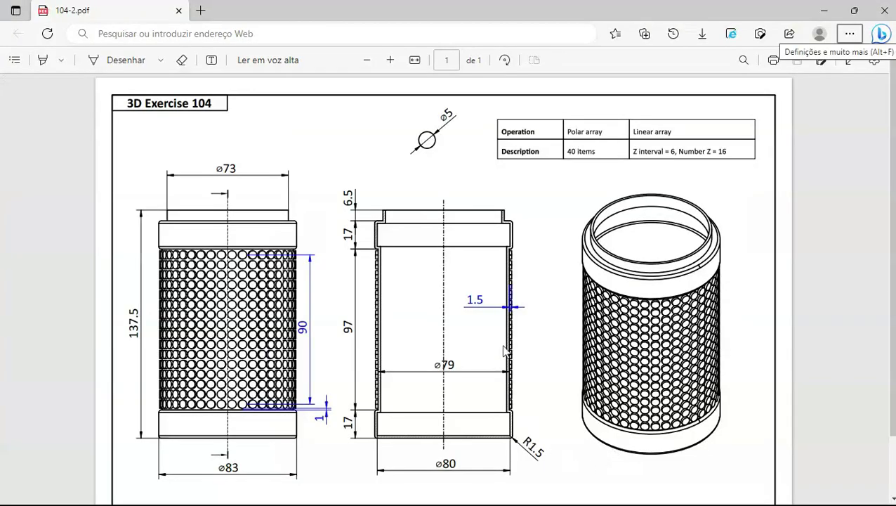
key(alt+Tab)
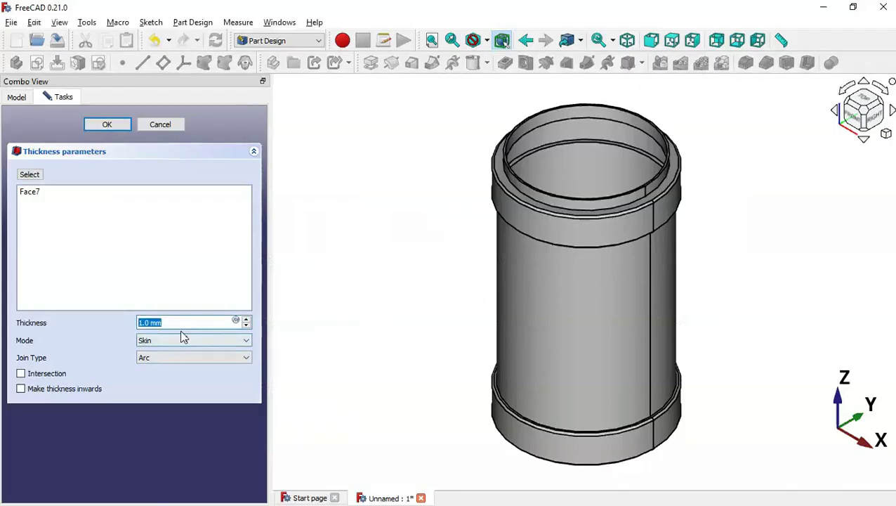
text(1.5)
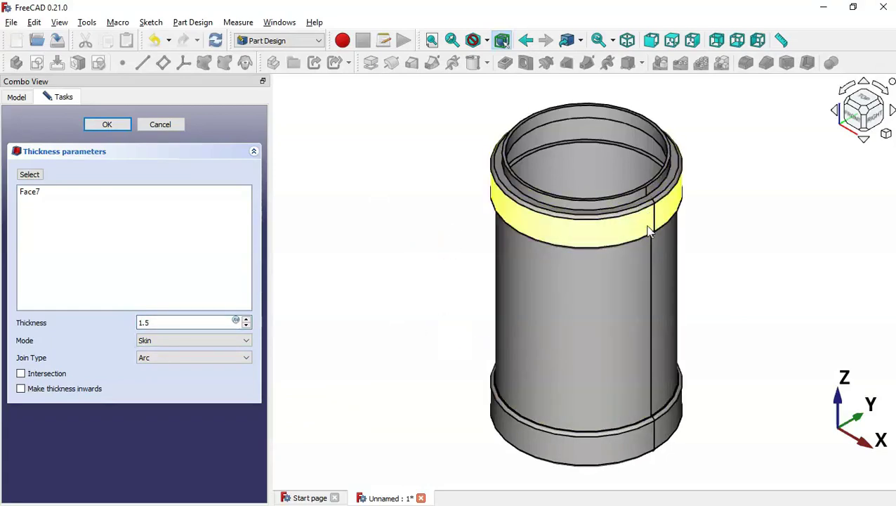
middle_drag(732, 340, 710, 309)
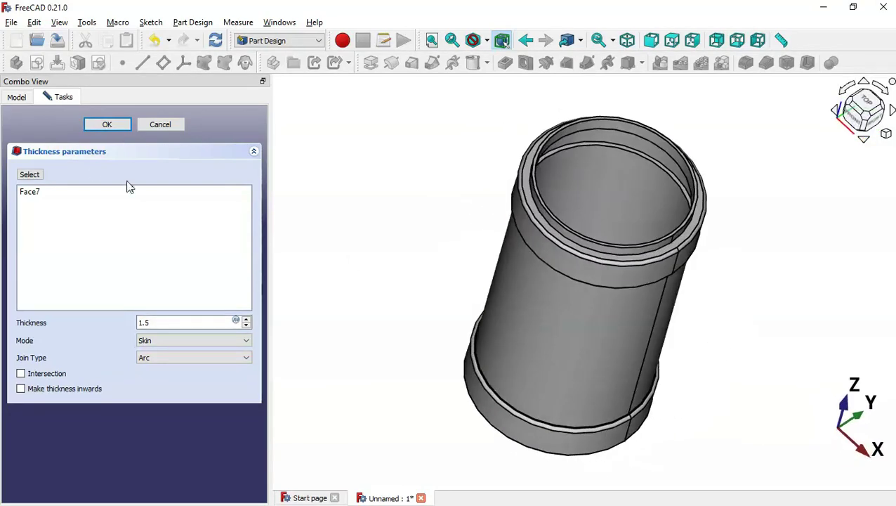
click(107, 124)
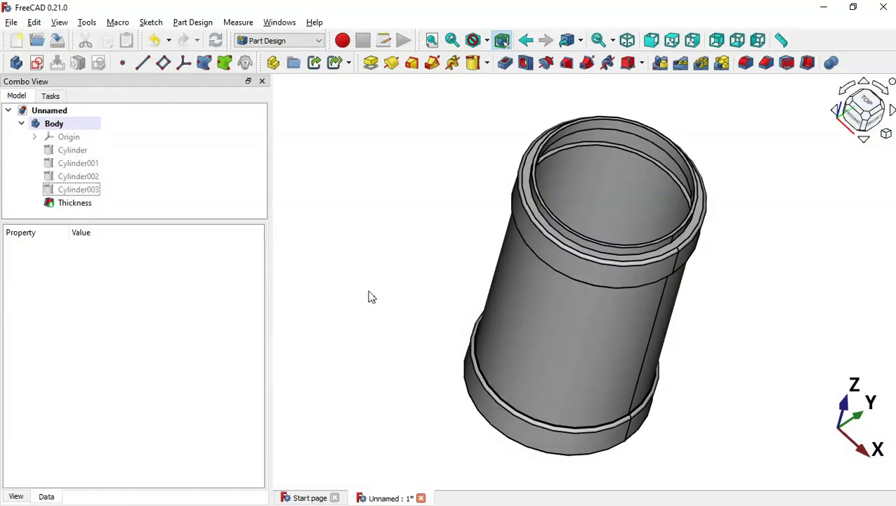
key(0)
Check the perforations in the PDF drawing, and use the Curves workbench to create a Sketch on Surface on the middle cylinder's outer face.
key(alt+Tab)
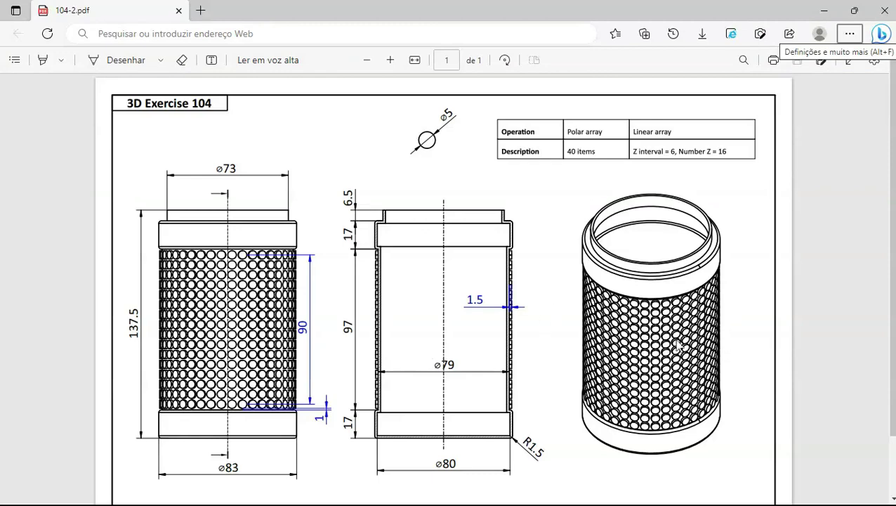
key(alt+Tab)
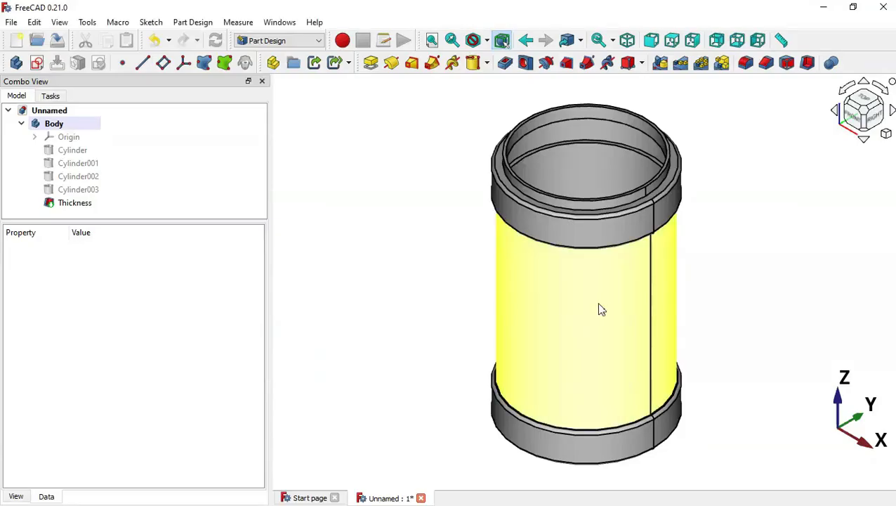
click(406, 252)
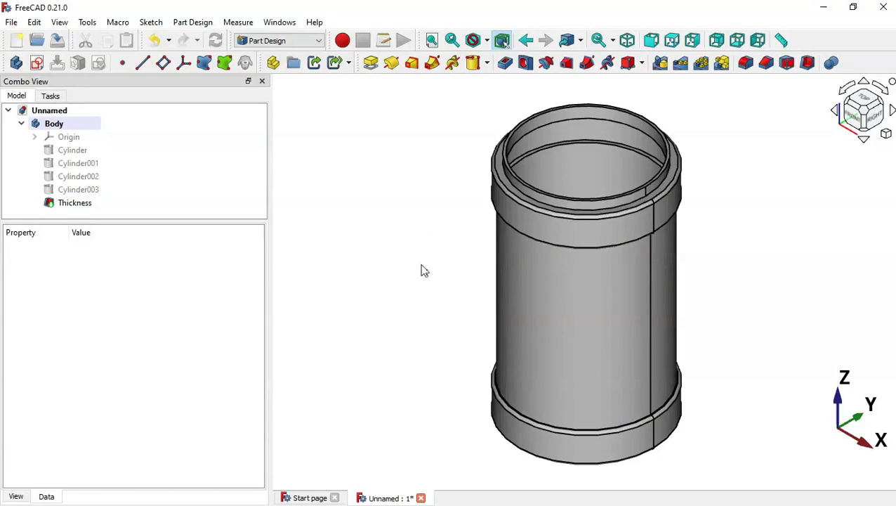
click(299, 41)
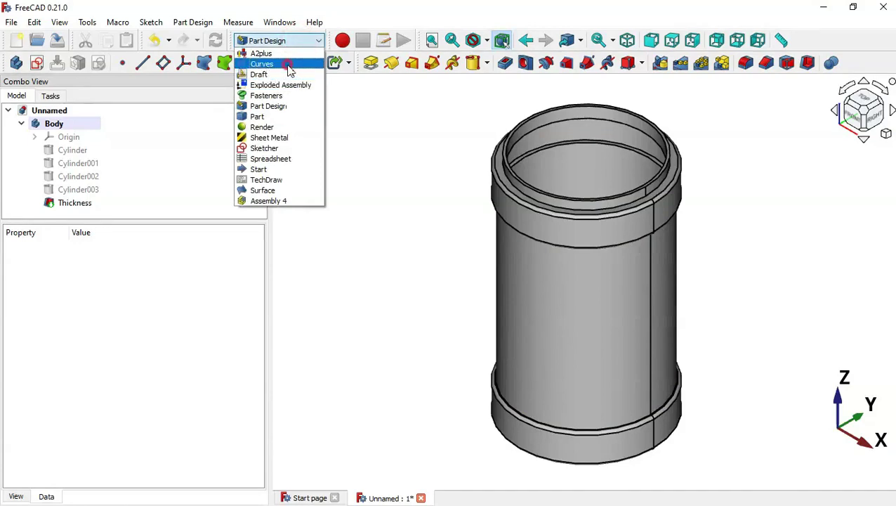
click(289, 65)
click(390, 230)
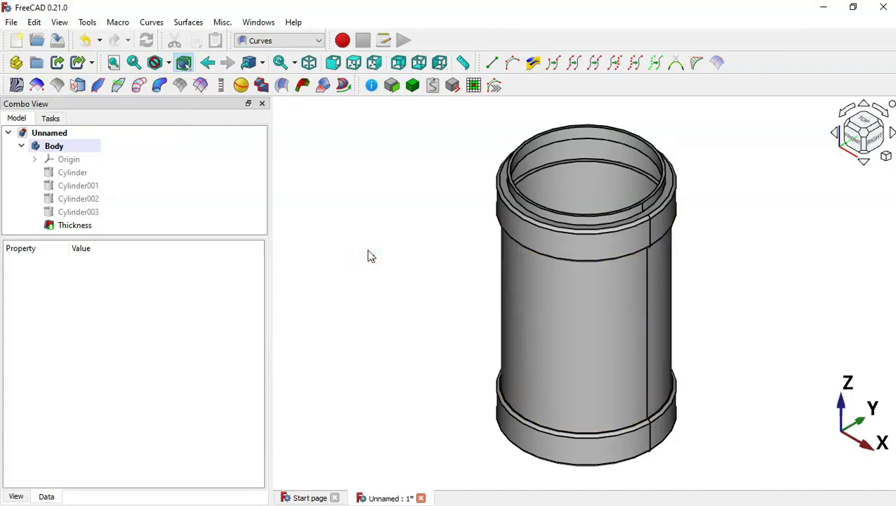
click(570, 345)
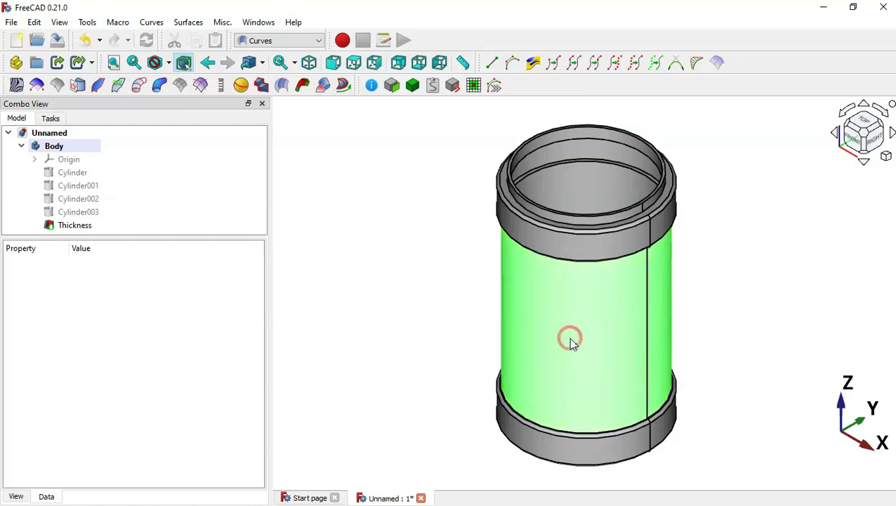
click(78, 86)
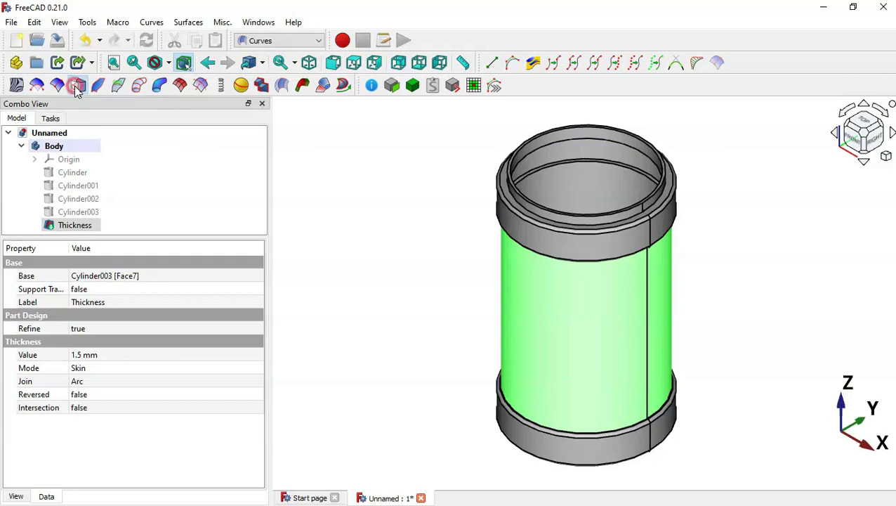
Open the Mapped_Sketch inside Sketch_On_Surface for editing and fit the whole unrolled rectangle in view.
click(21, 146)
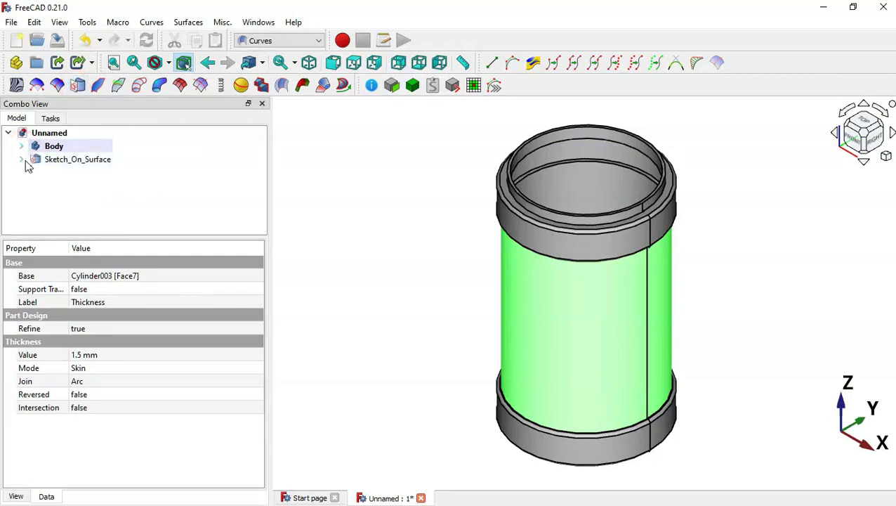
click(22, 160)
click(83, 173)
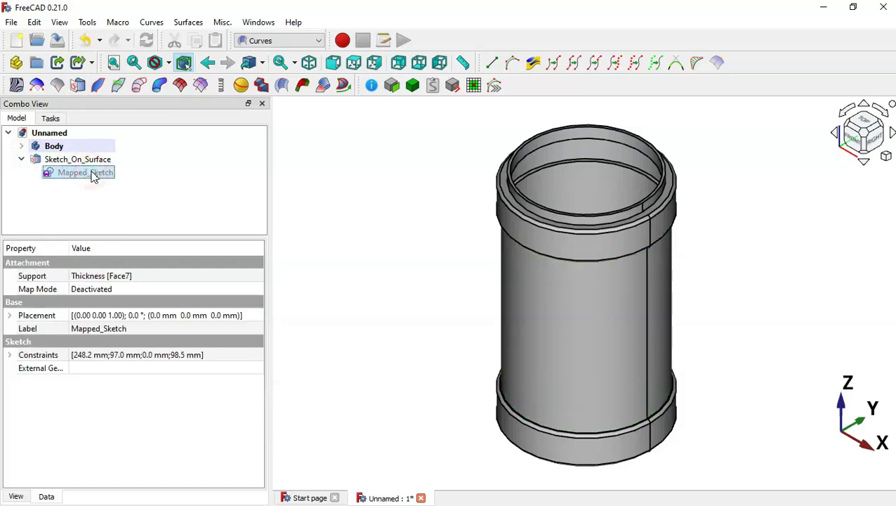
double_click(94, 176)
scroll(447, 185, down, 2)
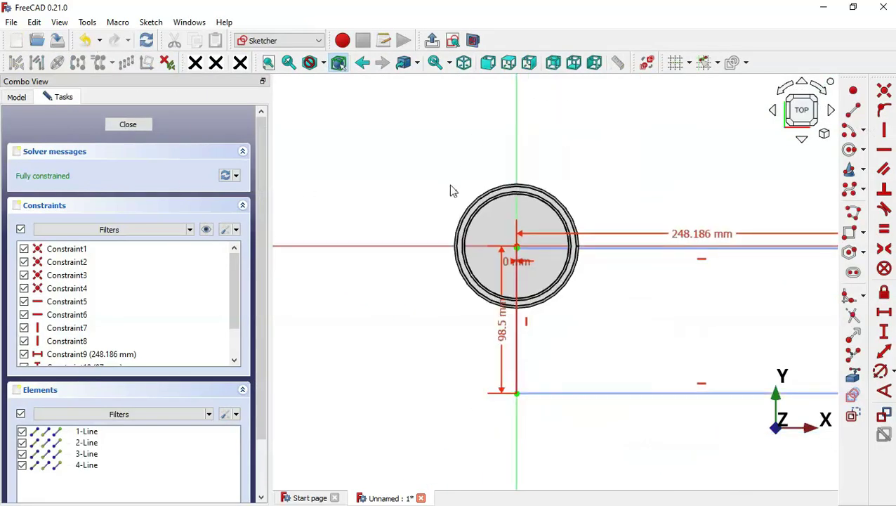
scroll(377, 212, down, 3)
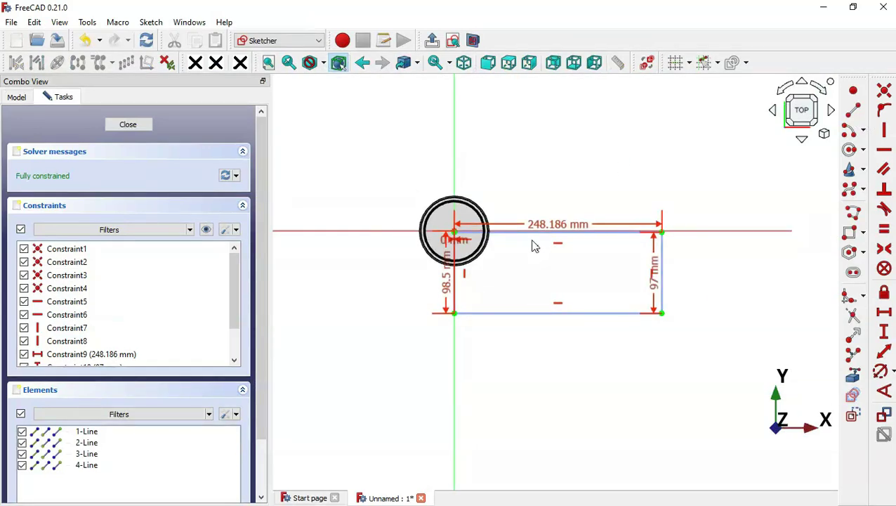
Section the view at the sketch plane and hide all existing sketch constraints.
click(474, 42)
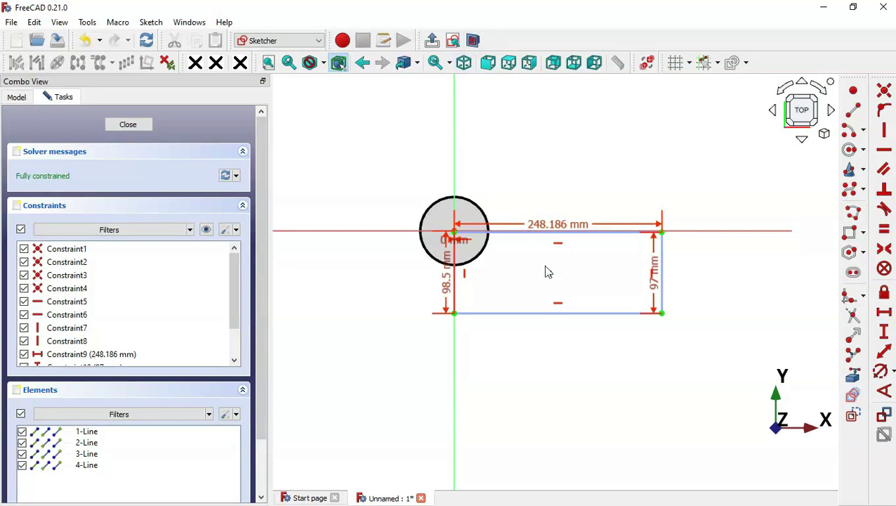
scroll(550, 274, up, 4)
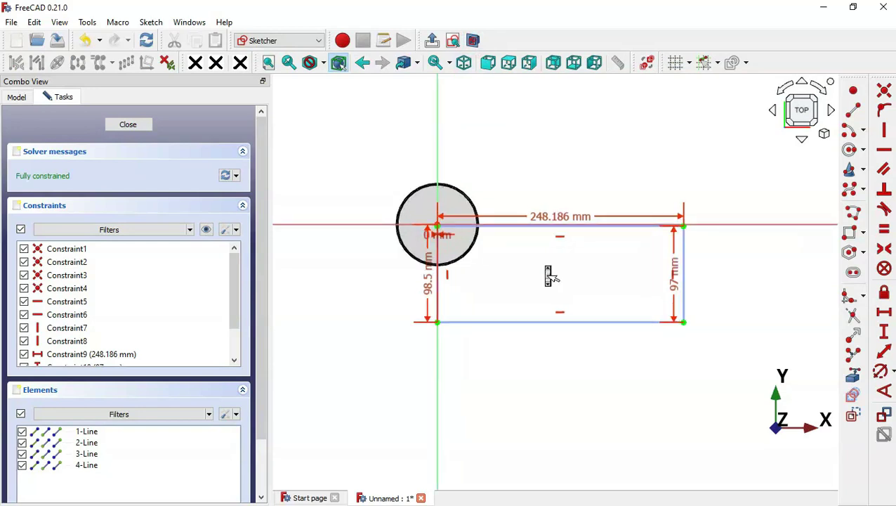
click(207, 231)
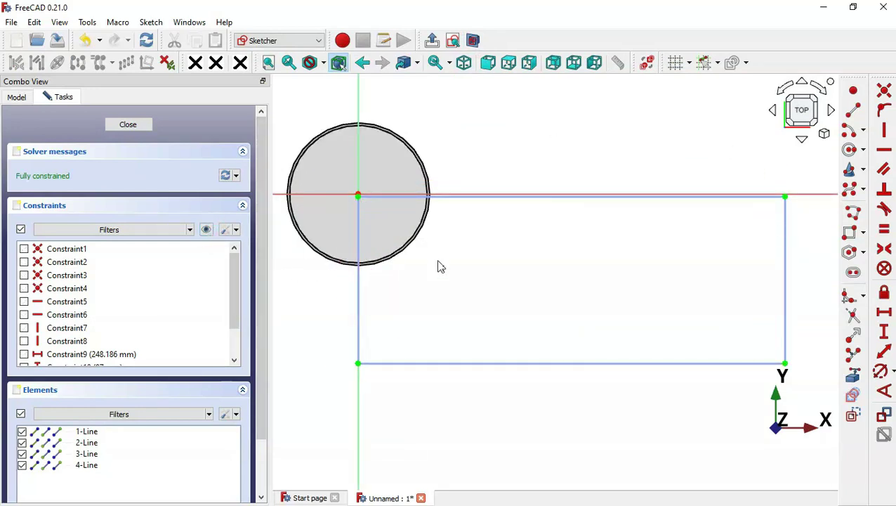
Draw a circle of about 15 mm radius inside the unrolled rectangle, near its corner at the origin.
scroll(363, 167, up, 4)
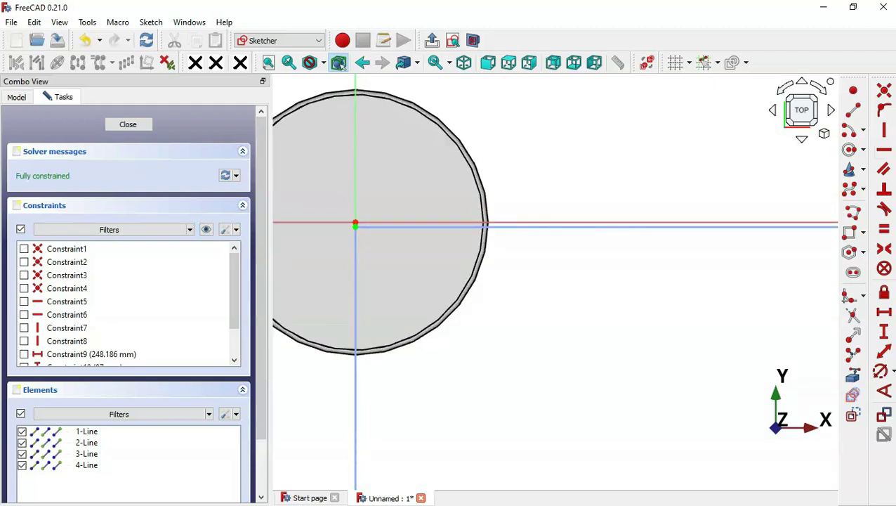
click(851, 150)
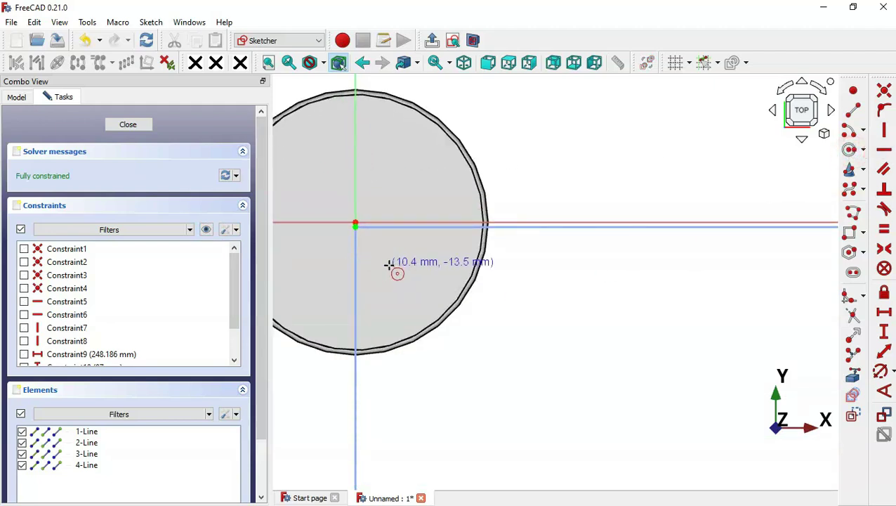
scroll(389, 265, up, 2)
click(431, 281)
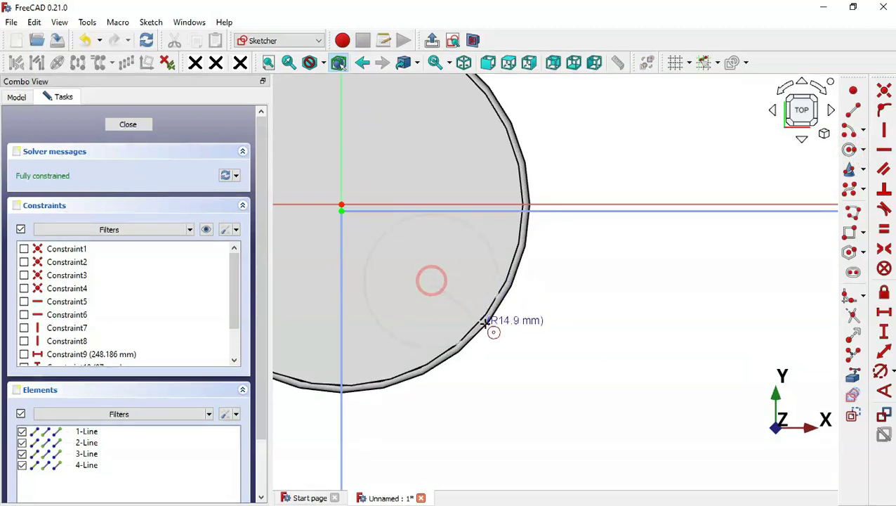
click(488, 326)
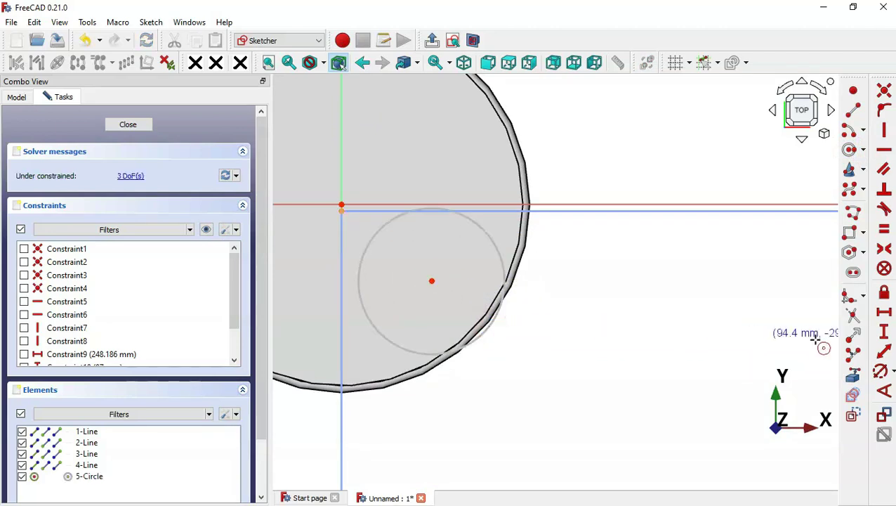
Check the hole size in the PDF drawing and constrain the circle's diameter to 5 mm.
click(887, 379)
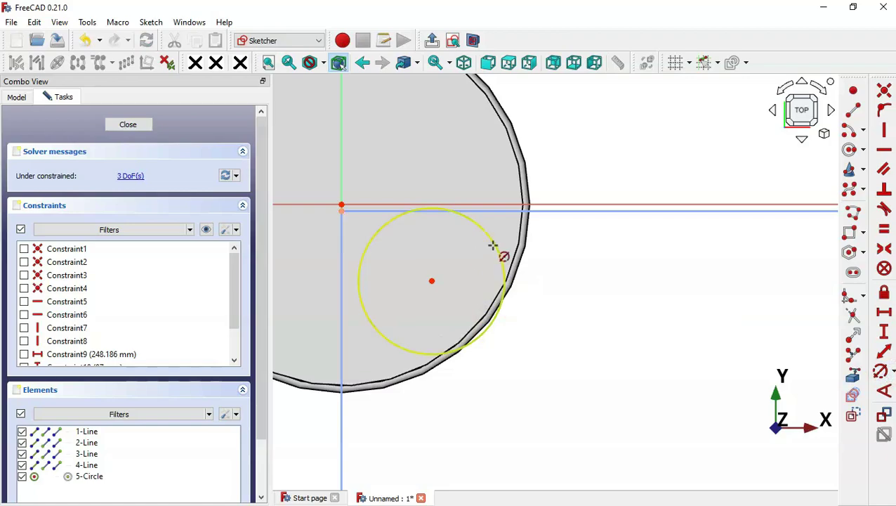
click(495, 247)
key(alt+Tab)
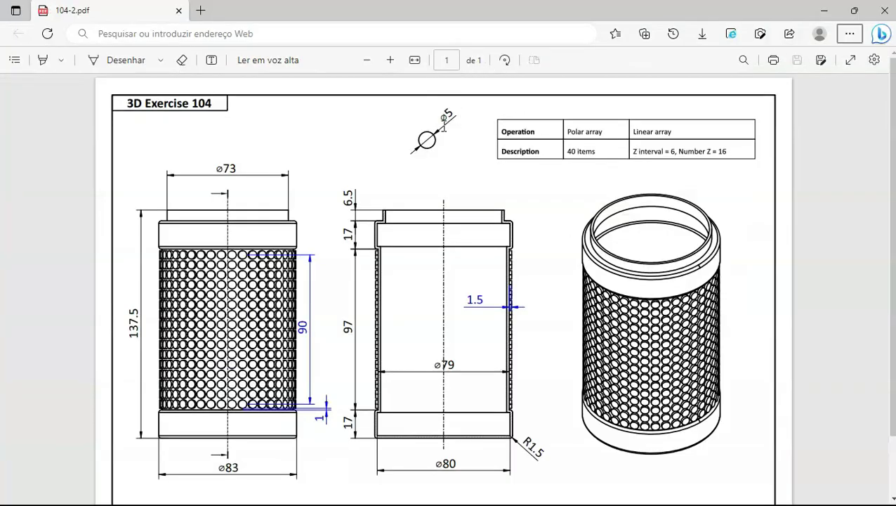
key(alt+Tab)
text(5)
key(Return)
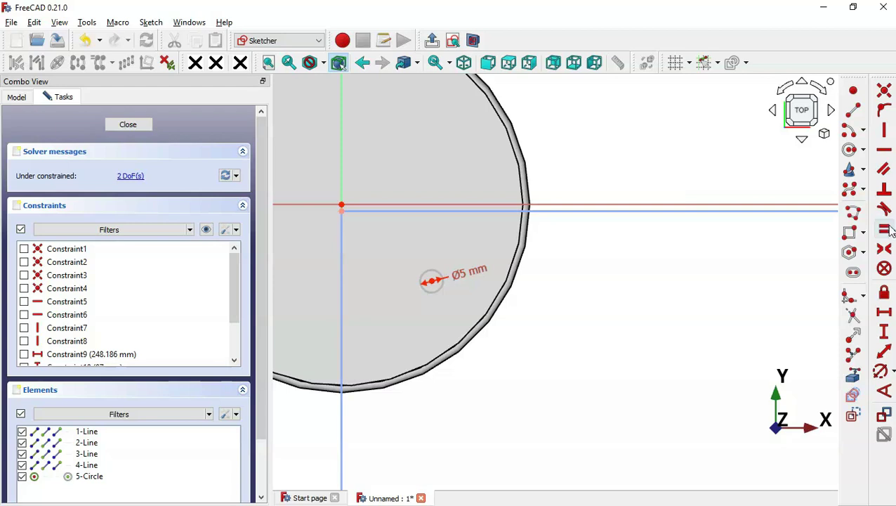
Make the 5 mm circle tangent to the rectangle's upper horizontal line and its left vertical line.
click(431, 276)
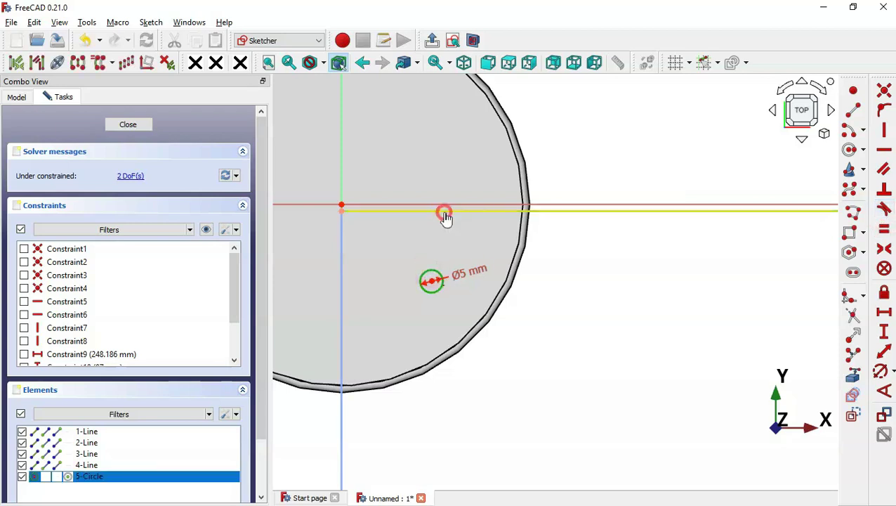
click(444, 212)
click(422, 223)
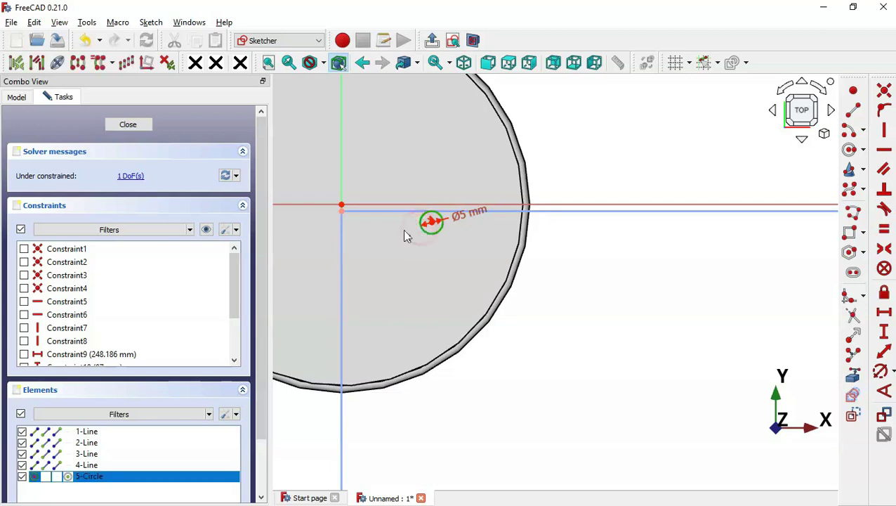
click(342, 237)
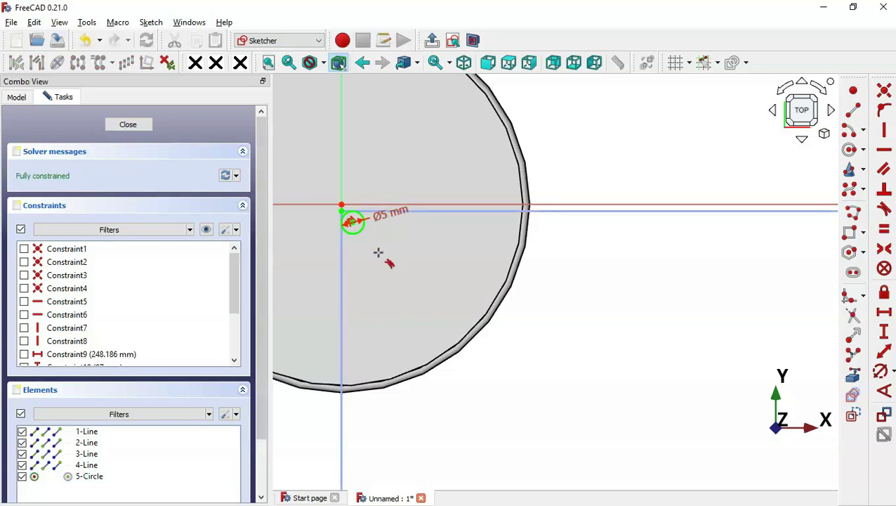
Leave the sketch and inspect the mapped circle on the middle cylinder beside its seam, just above the lower band.
click(435, 40)
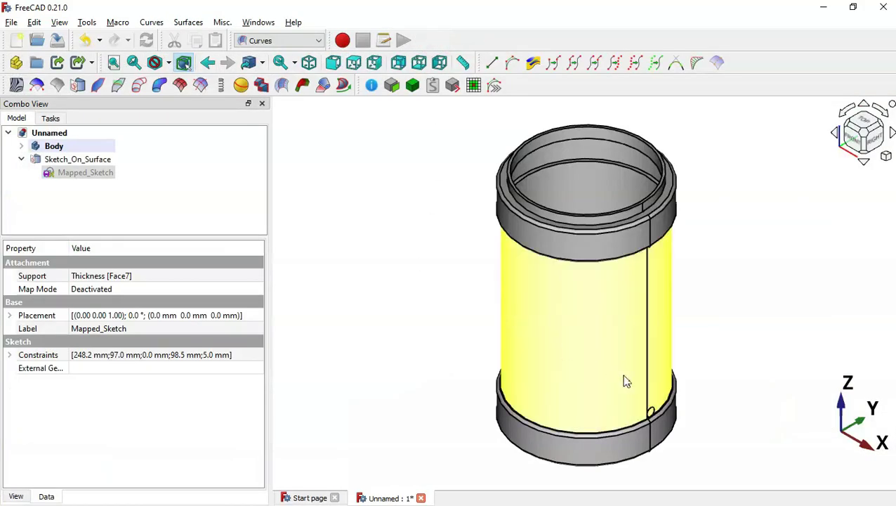
scroll(694, 439, up, 5)
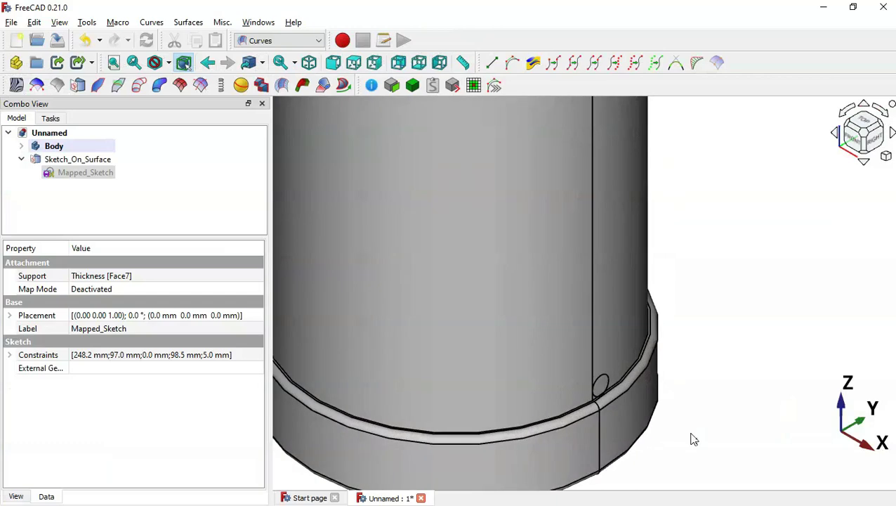
scroll(710, 416, down, 2)
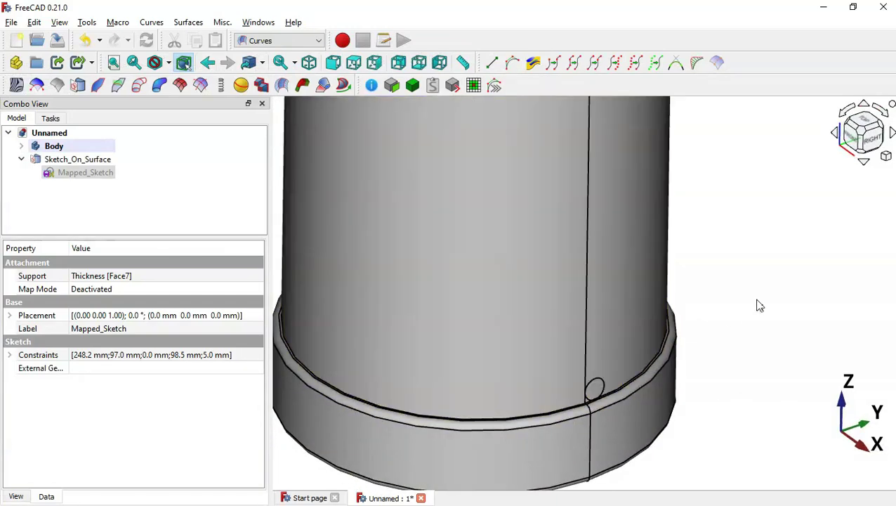
Check the wall thickness in the PDF drawing and set the Sketch_On_Surface thickness to 1.5 mm.
click(756, 300)
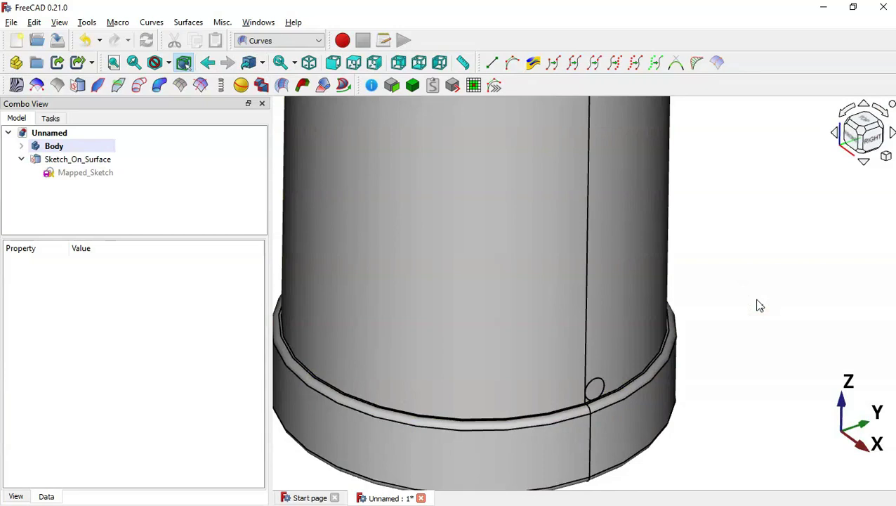
click(73, 161)
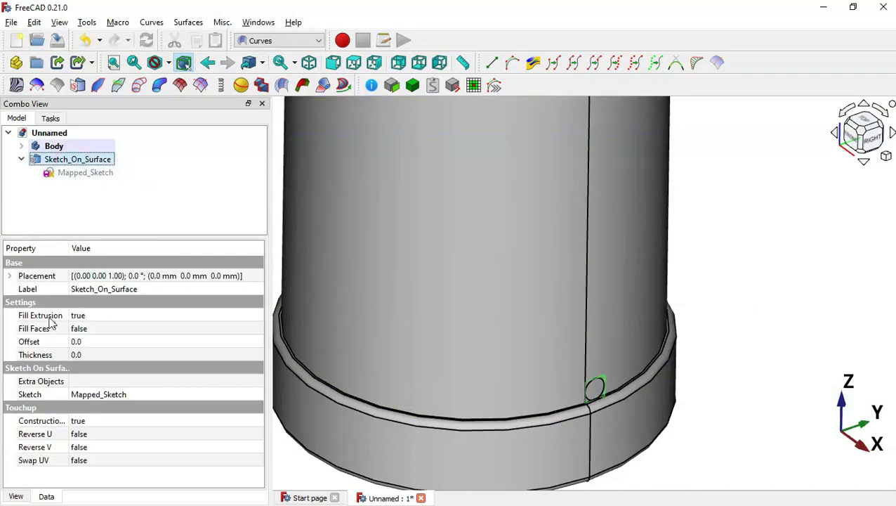
click(117, 356)
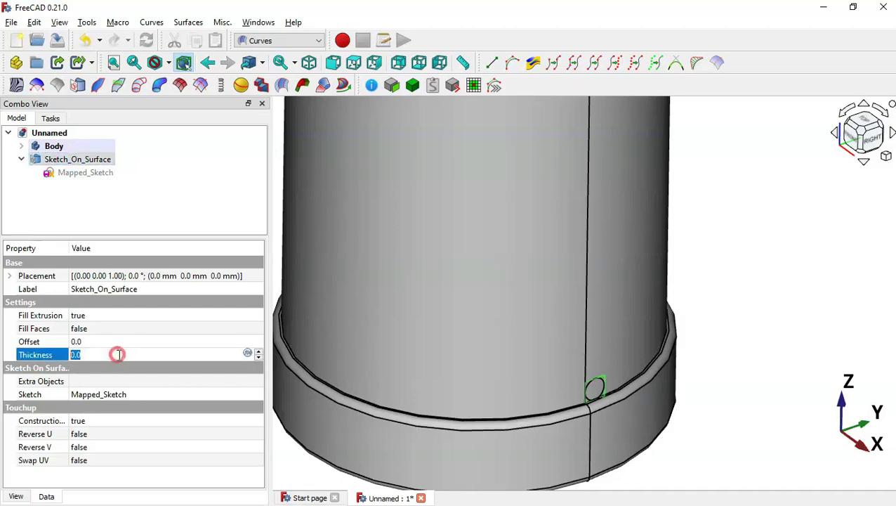
key(alt+Tab)
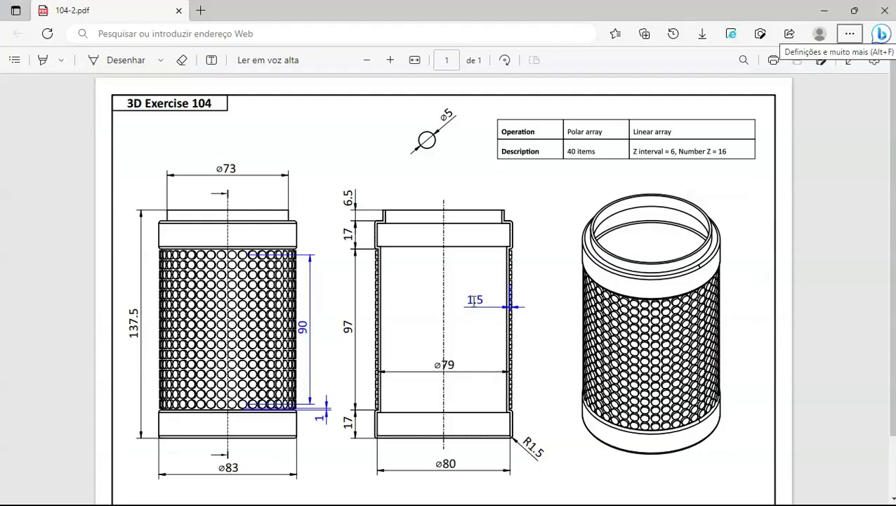
key(alt+Tab)
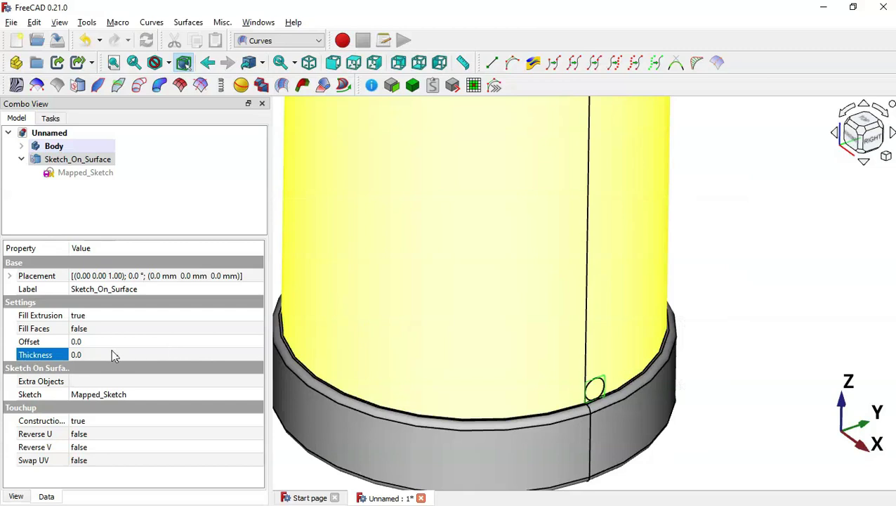
text(1.5)
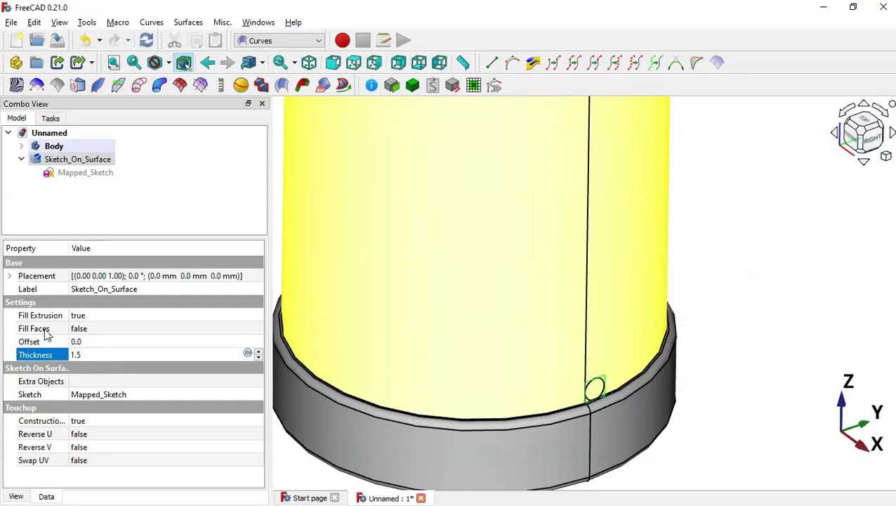
Set Fill Faces to true for Sketch_On_Surface so the mapped circle becomes a solid disc.
click(115, 330)
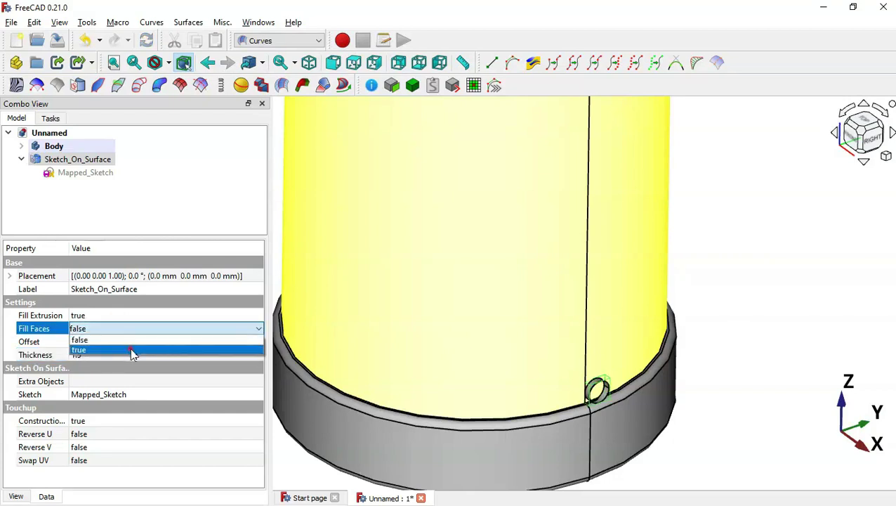
click(133, 351)
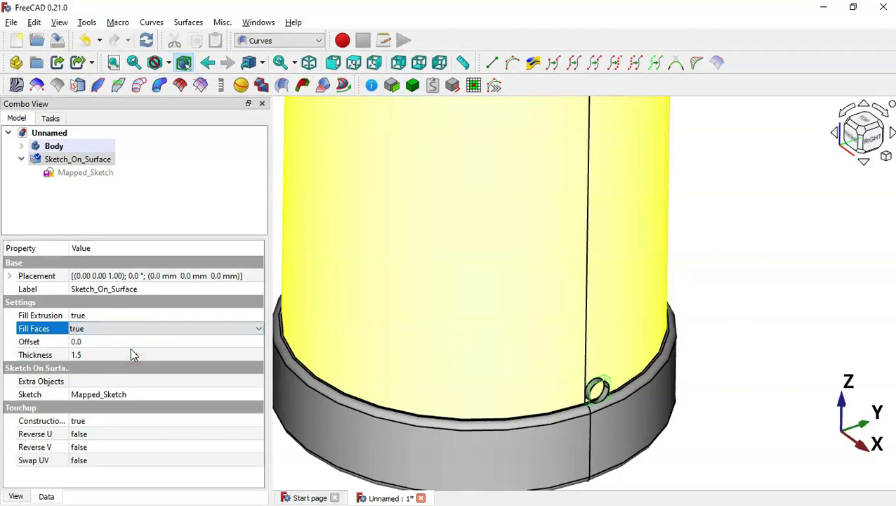
click(705, 424)
mouse_move(715, 419)
mouse_down()
mouse_move(638, 366)
mouse_move(685, 403)
mouse_up()
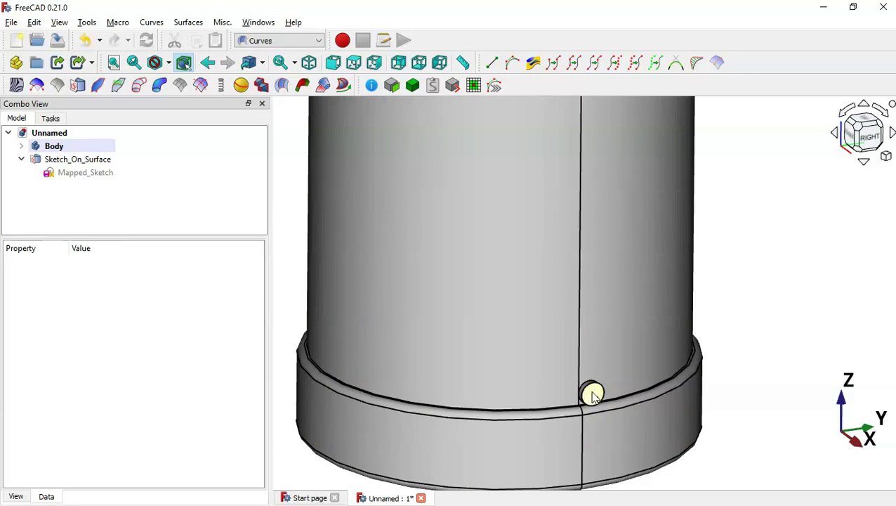
Check the gap above the lower band in the PDF drawing and set the Sketch_On_Surface Z position to 1 mm.
key(alt+Tab)
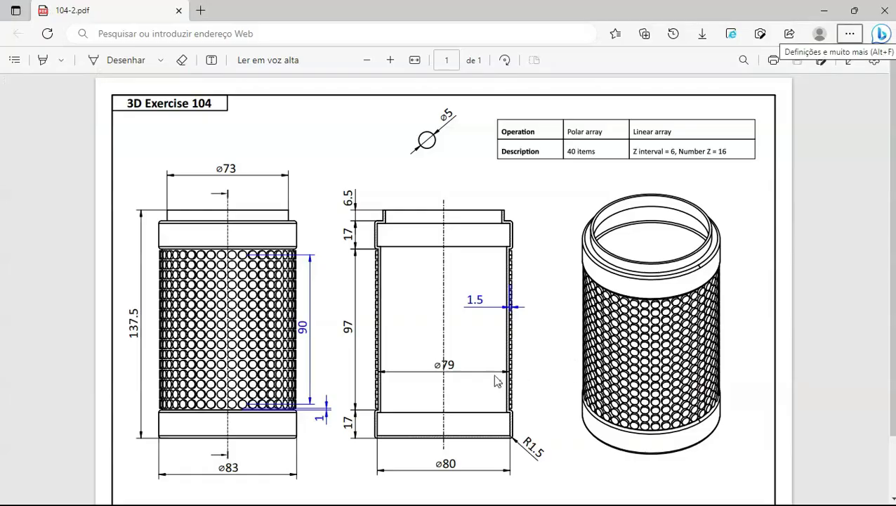
ctrl+scroll(304, 437, up, 2)
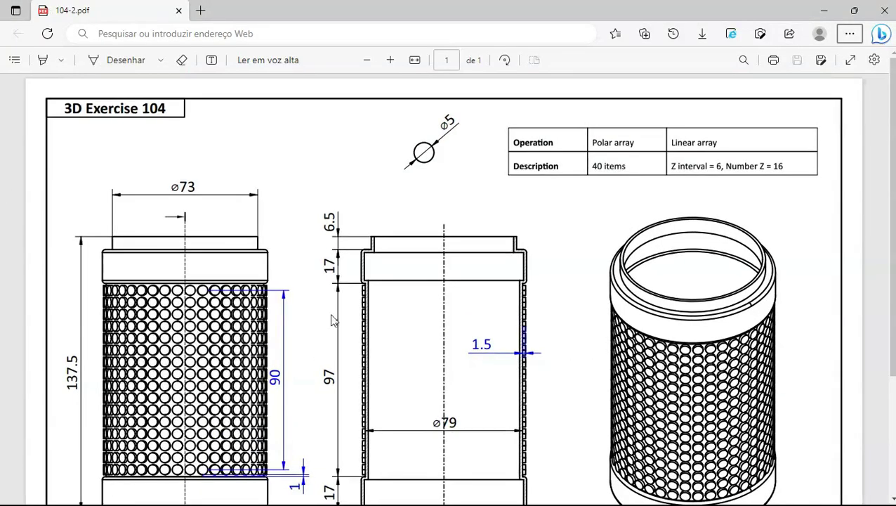
scroll(338, 309, down, 1)
scroll(340, 309, down, 3)
ctrl+scroll(258, 309, up, 1)
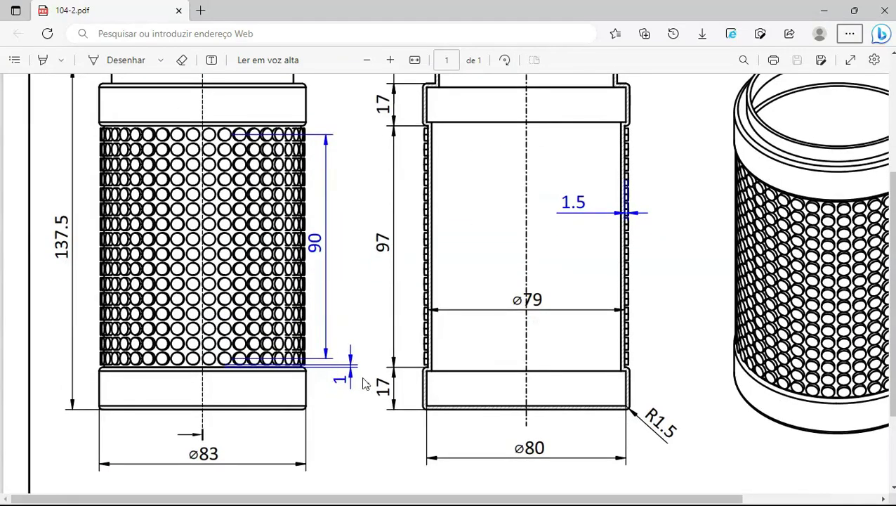
key(alt+Tab)
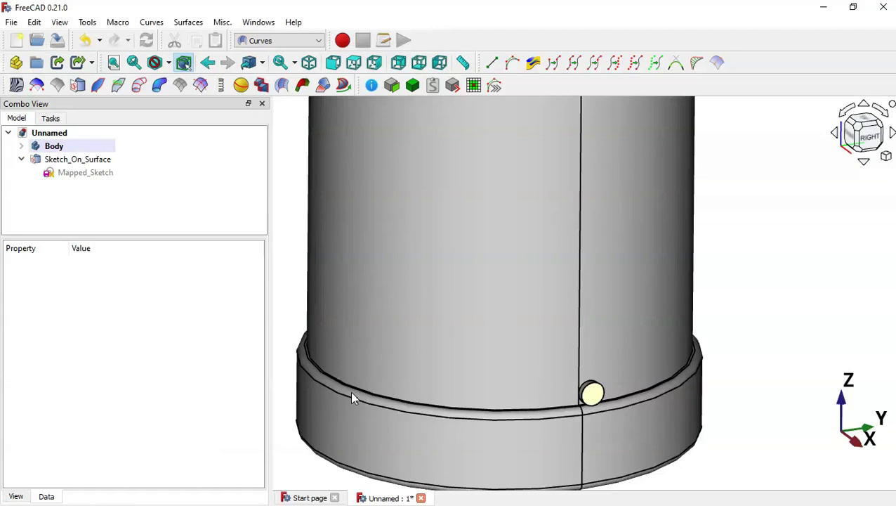
click(104, 159)
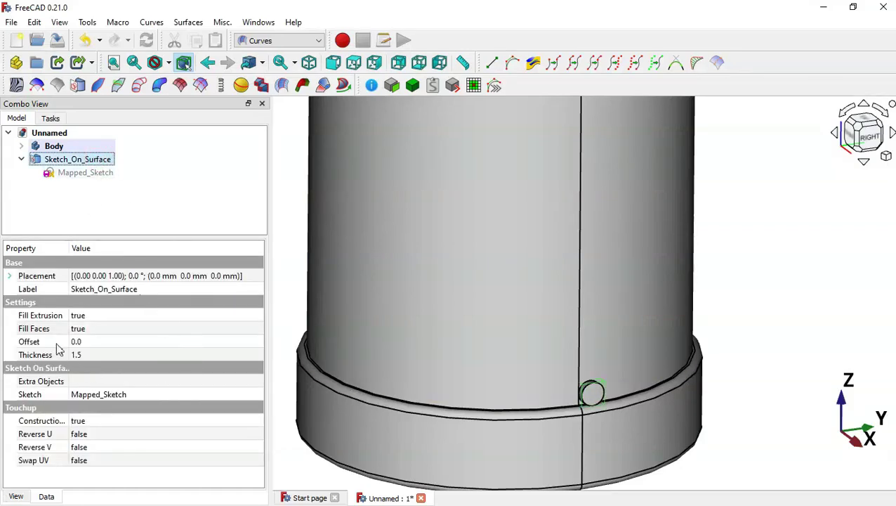
click(9, 276)
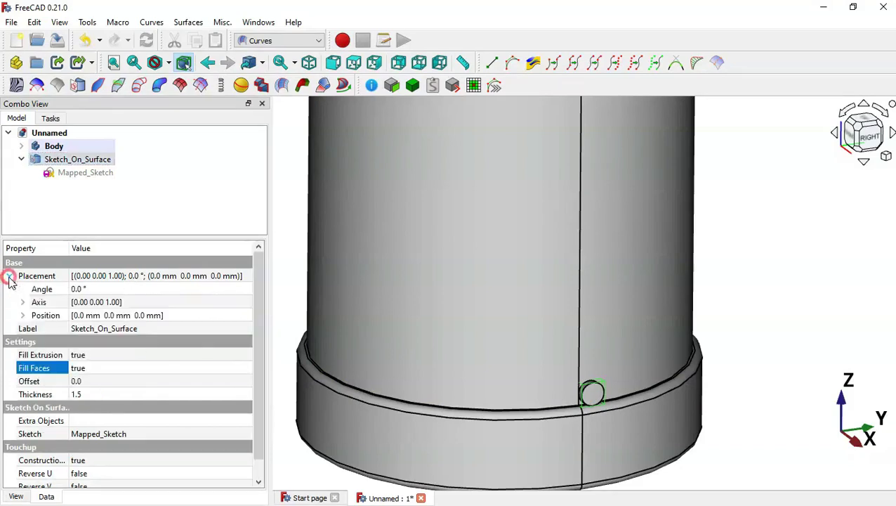
click(23, 315)
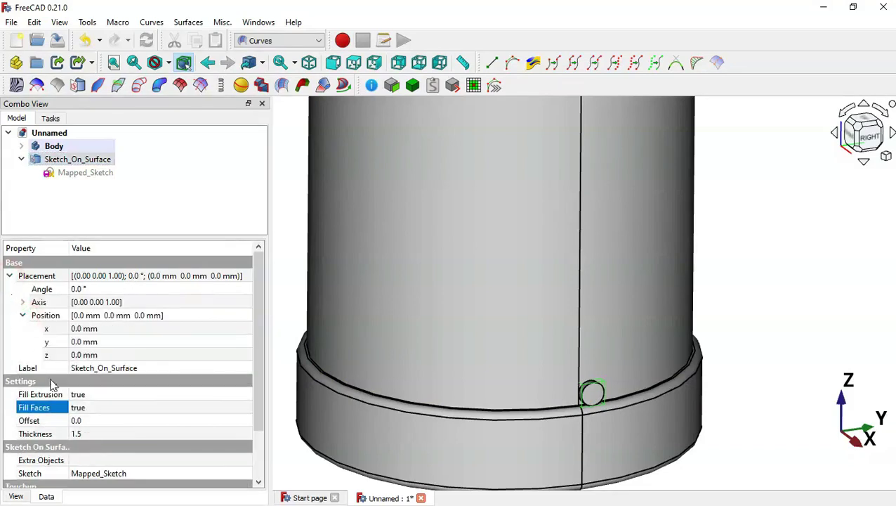
click(48, 357)
click(107, 354)
text(1)
key(Return)
middle_drag(680, 360, 642, 326)
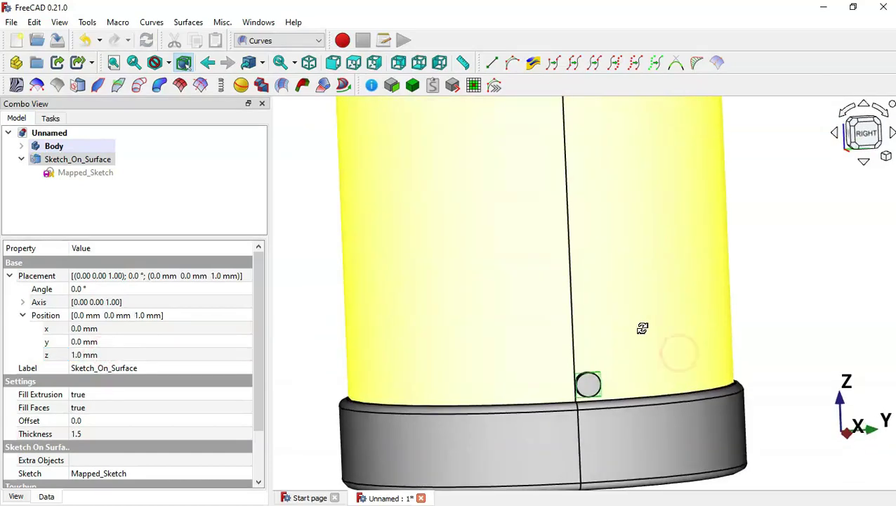
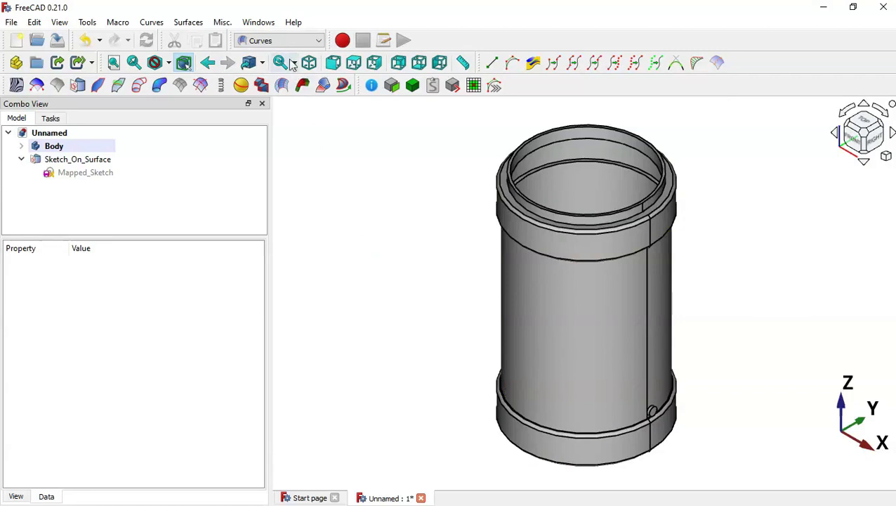
Switch to the Draft workbench and hide its grid.
click(287, 44)
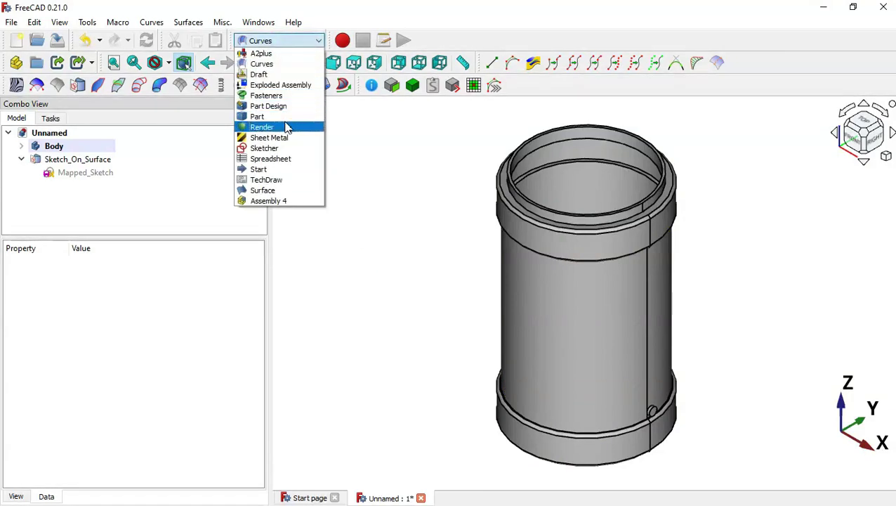
click(260, 75)
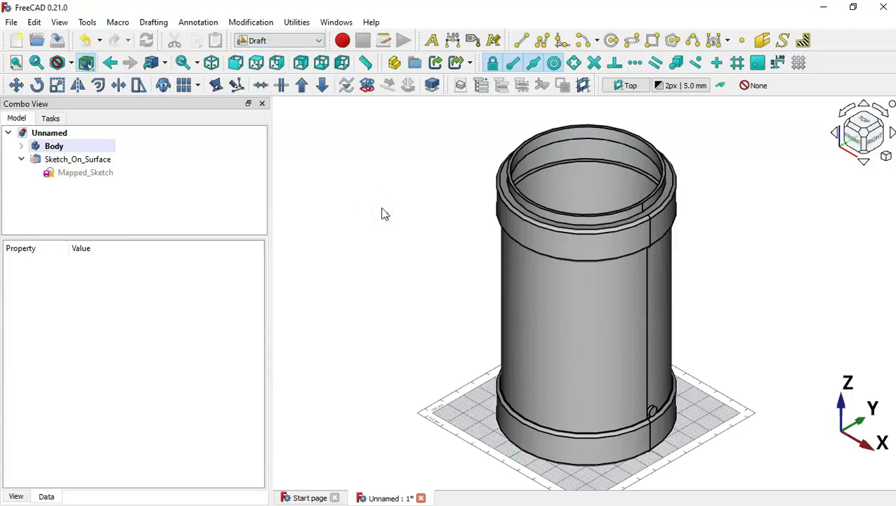
click(798, 64)
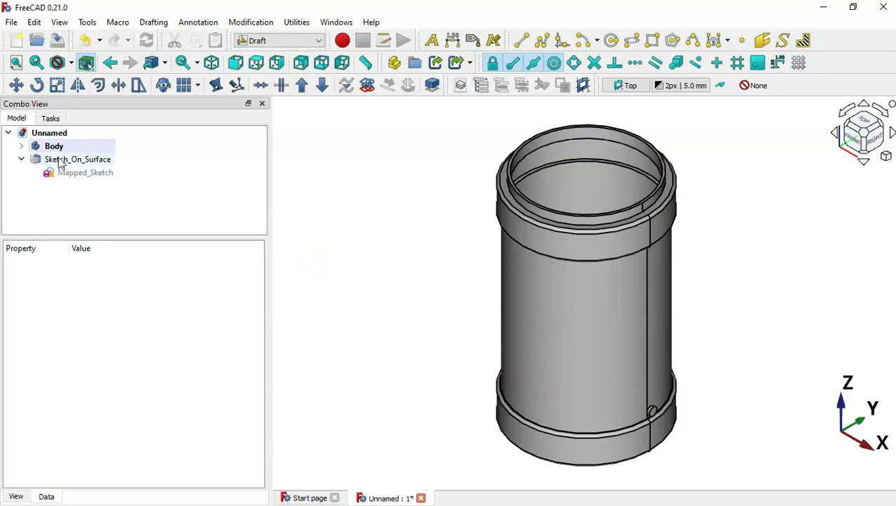
Start a polar array of Sketch_On_Surface and set the number of elements to 40, as specified in the PDF drawing.
click(83, 161)
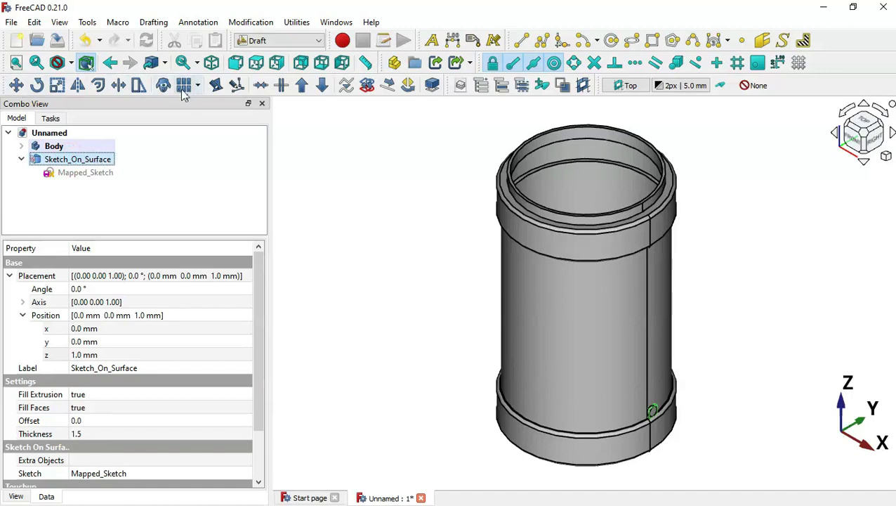
click(197, 92)
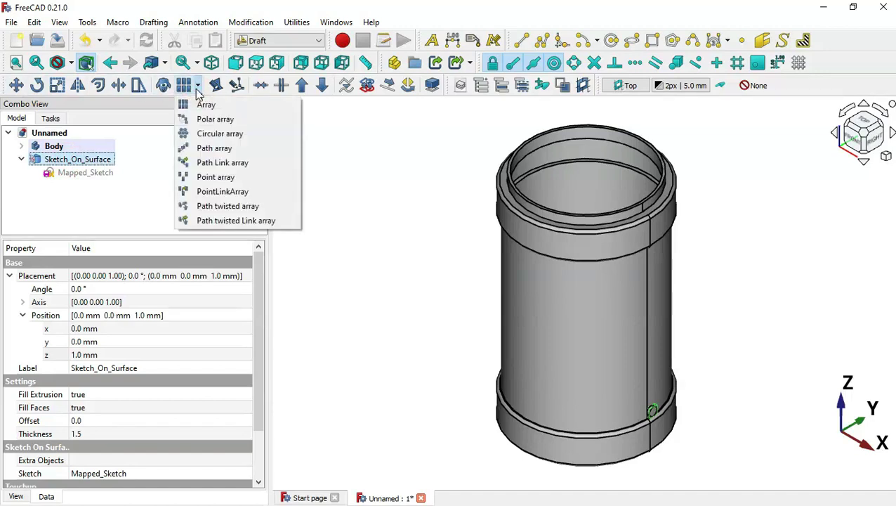
click(232, 119)
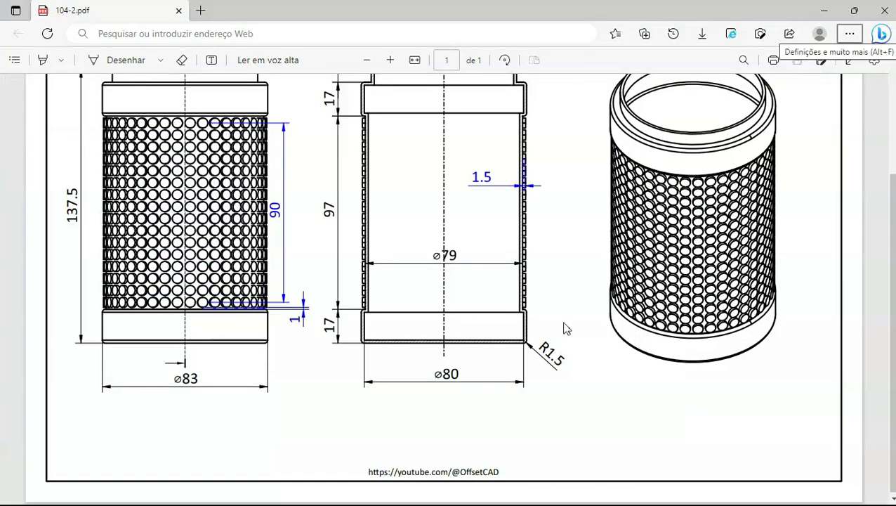
click(565, 326)
scroll(565, 326, up, 3)
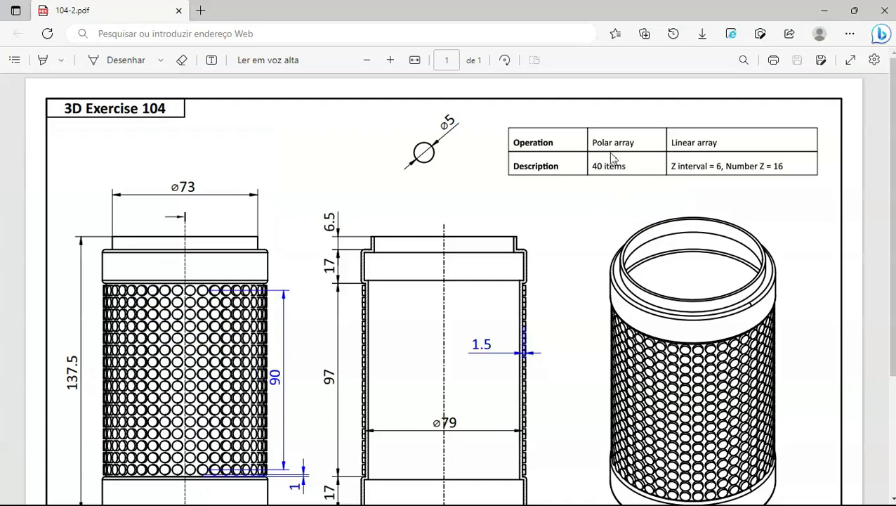
key(alt+Tab)
click(156, 256)
text(5)
click(166, 256)
key(BackSpace)
text(40)
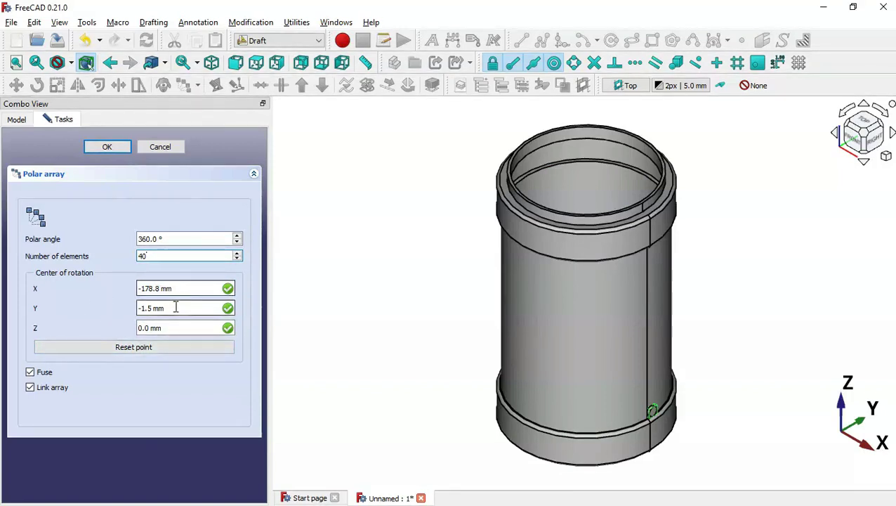
Reset the polar array's center of rotation to the origin and create the array around the cylinder.
click(147, 349)
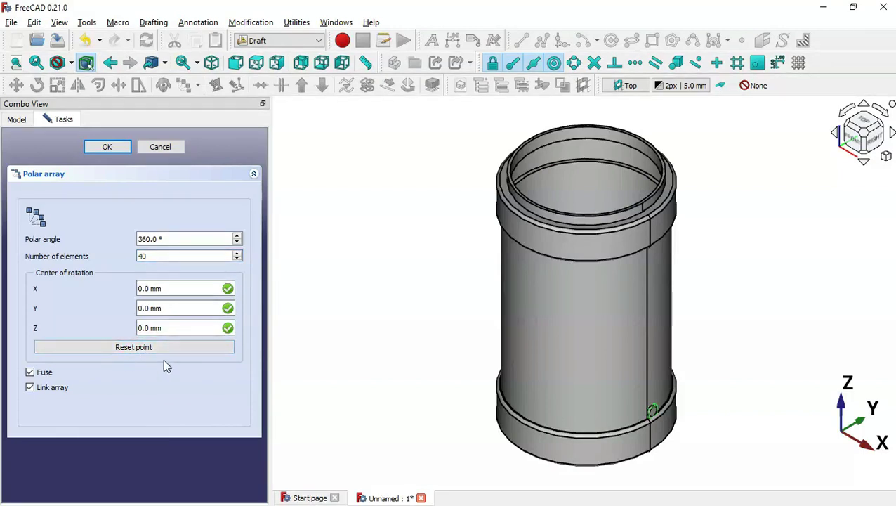
click(104, 151)
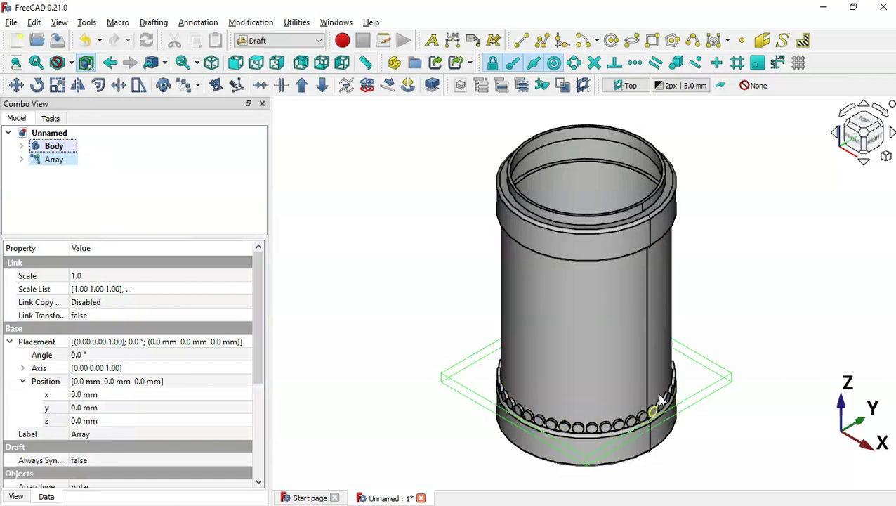
click(422, 318)
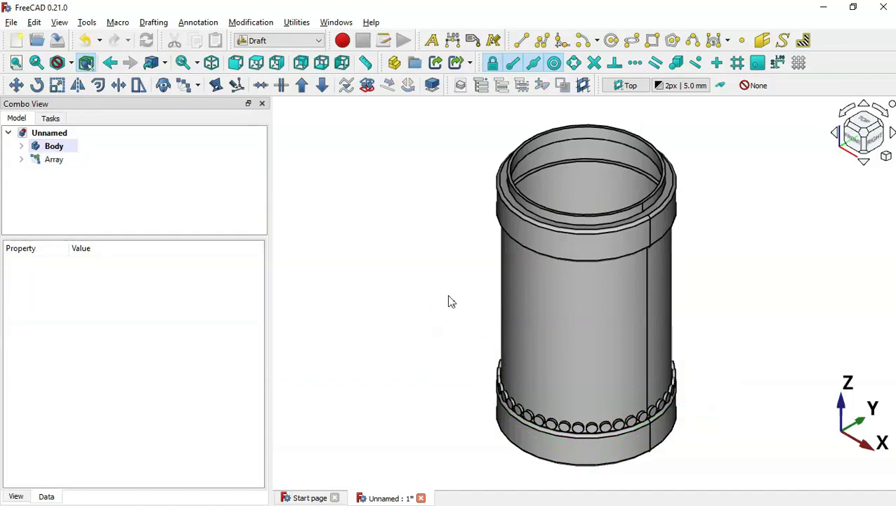
Check the linear array specification in the PDF drawing and start an orthogonal array of the polar array.
key(alt+Tab)
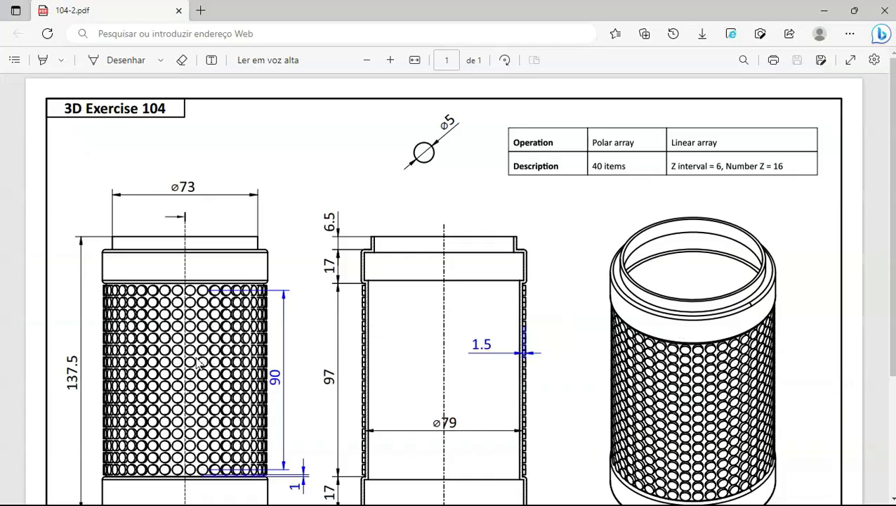
key(alt+Tab)
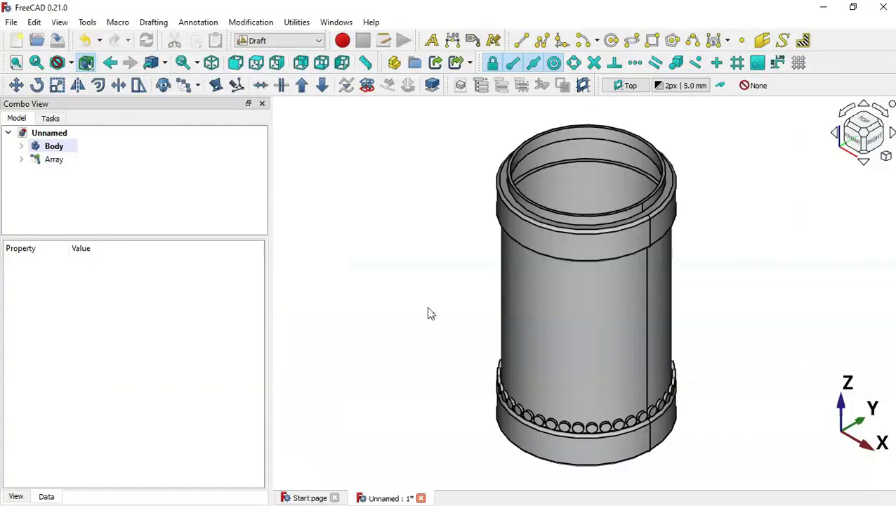
click(134, 180)
click(53, 160)
click(198, 85)
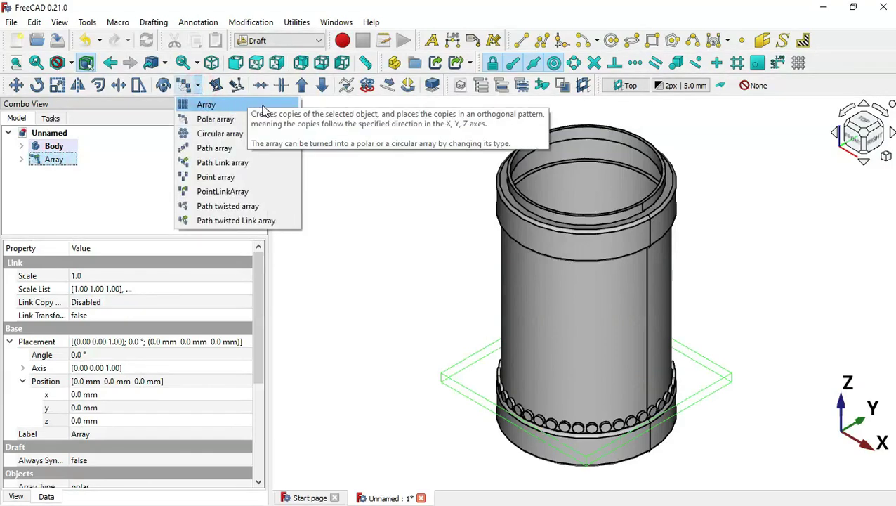
click(263, 109)
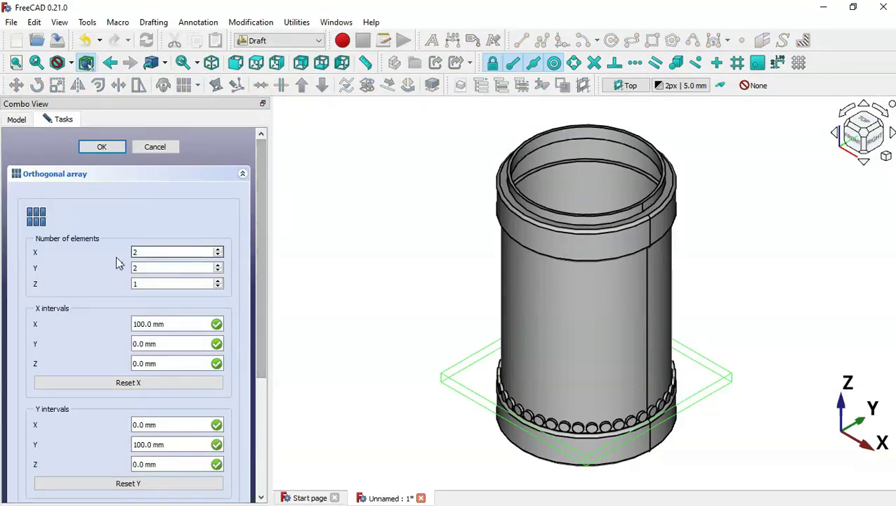
Set the orthogonal array's number of elements to 1 in X, 1 in Y and 16 in Z, as specified in the PDF drawing.
double_click(159, 252)
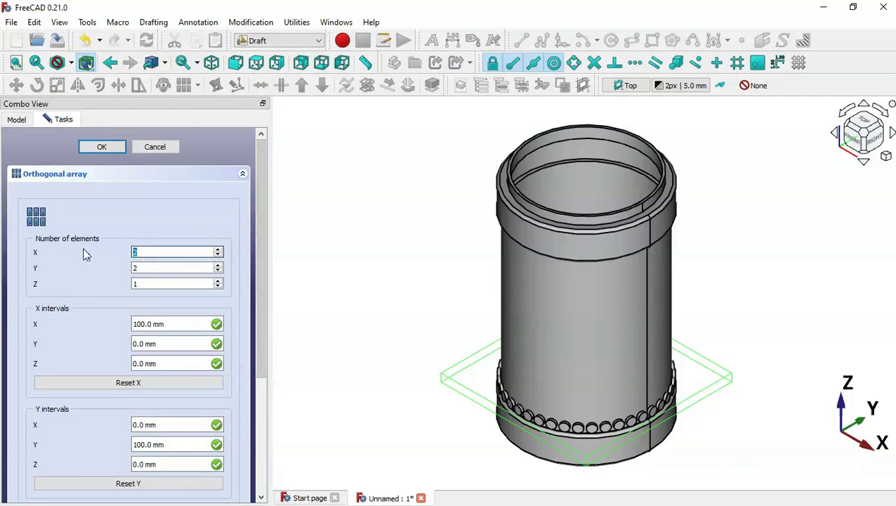
text(1)
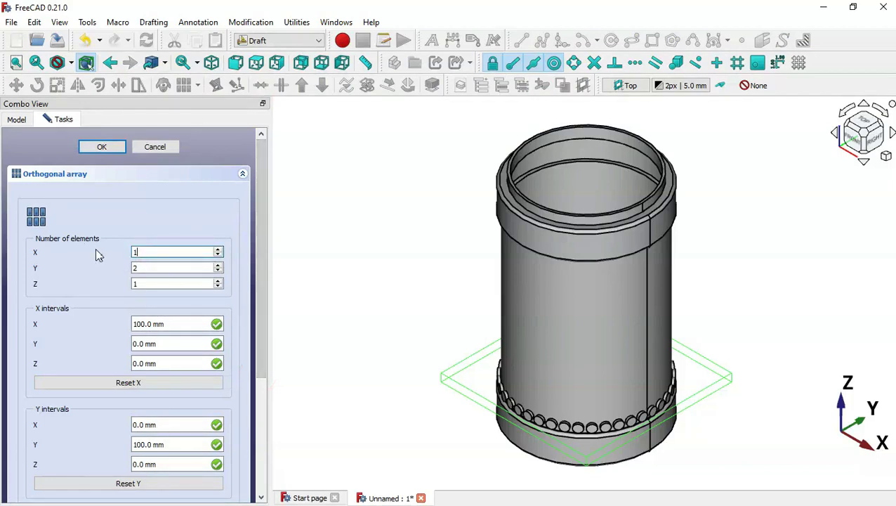
double_click(146, 267)
text(1)
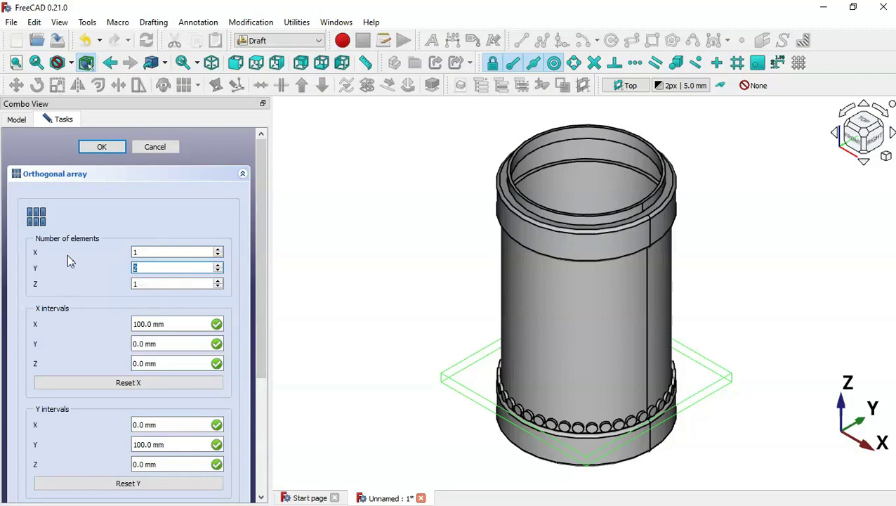
double_click(133, 284)
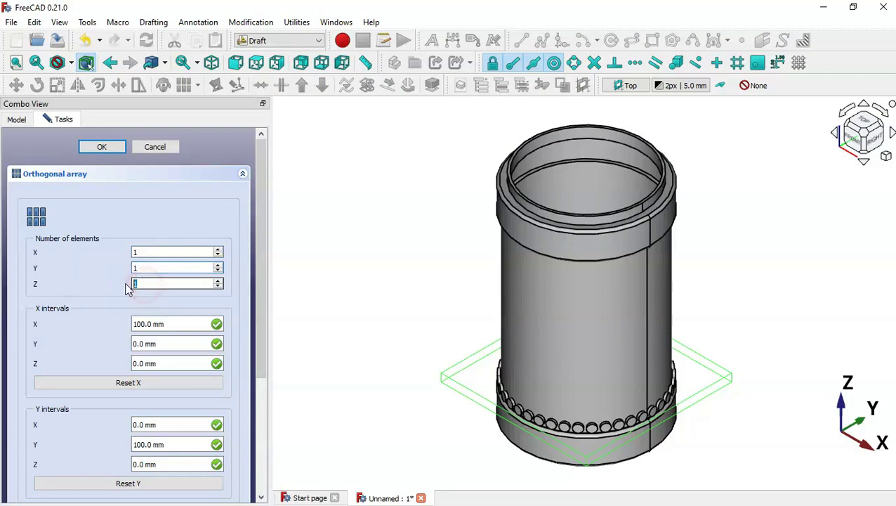
key(alt+Tab)
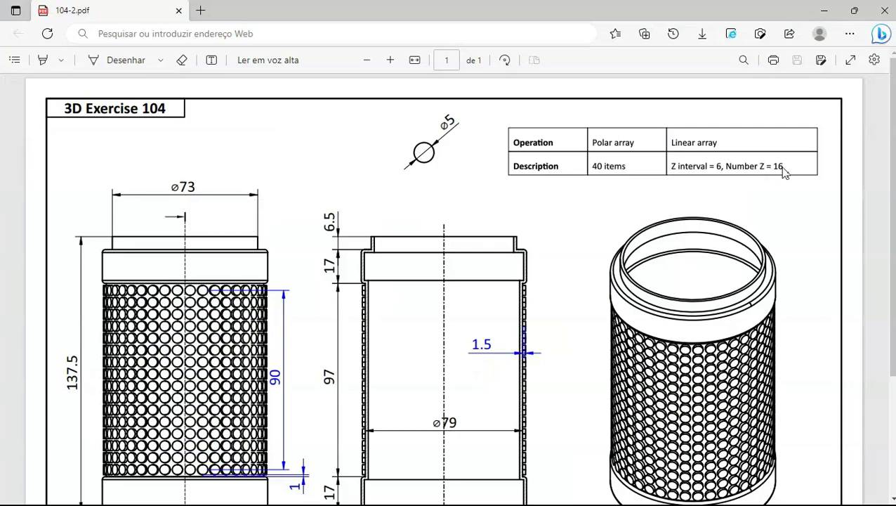
key(alt+Tab)
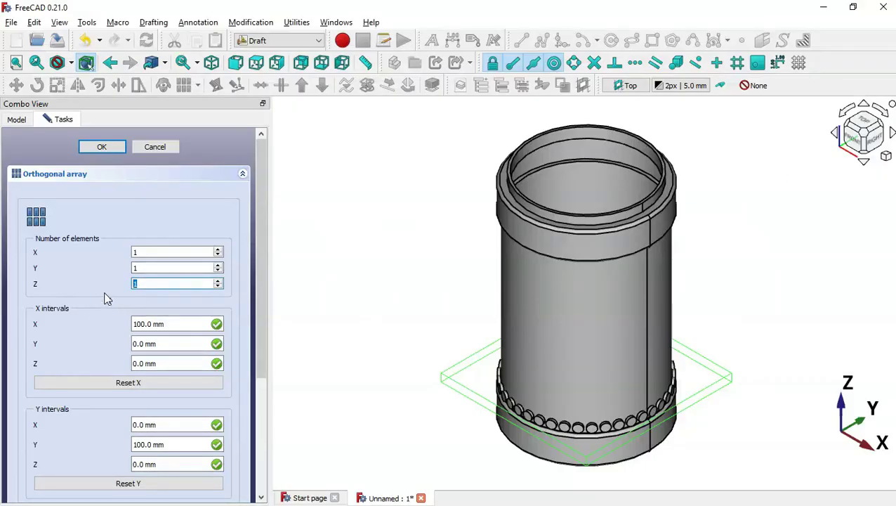
Set the Z interval to 6 mm, as specified in the PDF drawing, and create the orthogonal array along the cylinder.
drag(260, 276, 261, 484)
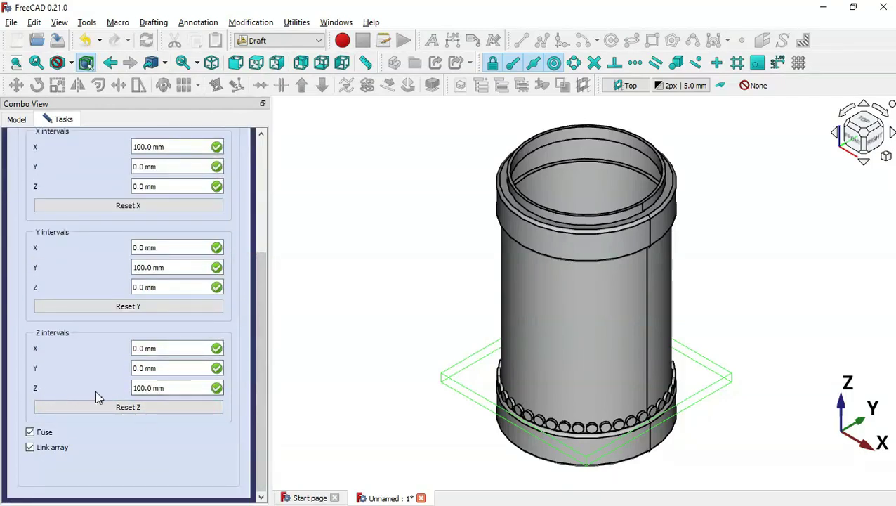
click(172, 388)
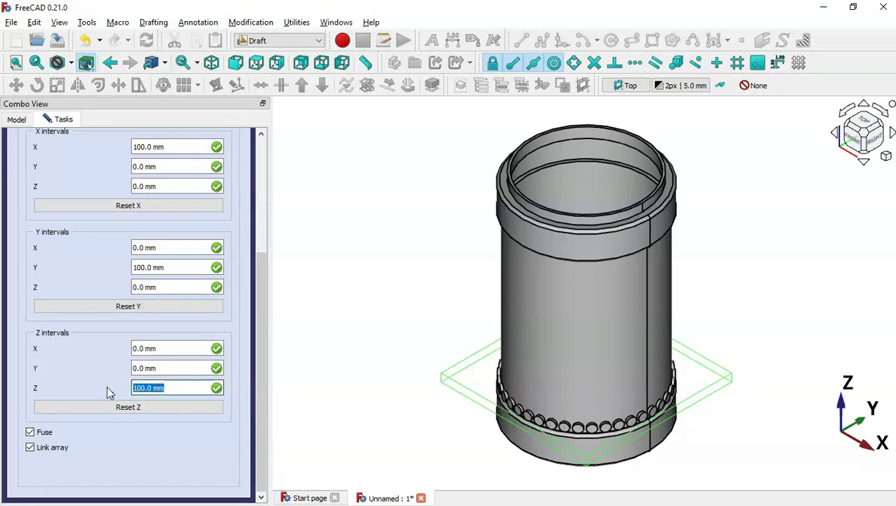
key(alt+Tab)
key(alt+Tab)
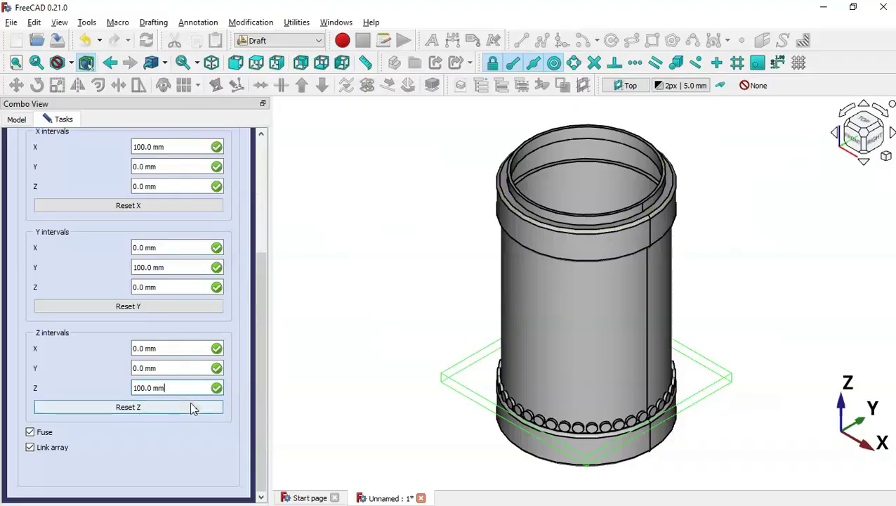
click(184, 387)
text(6)
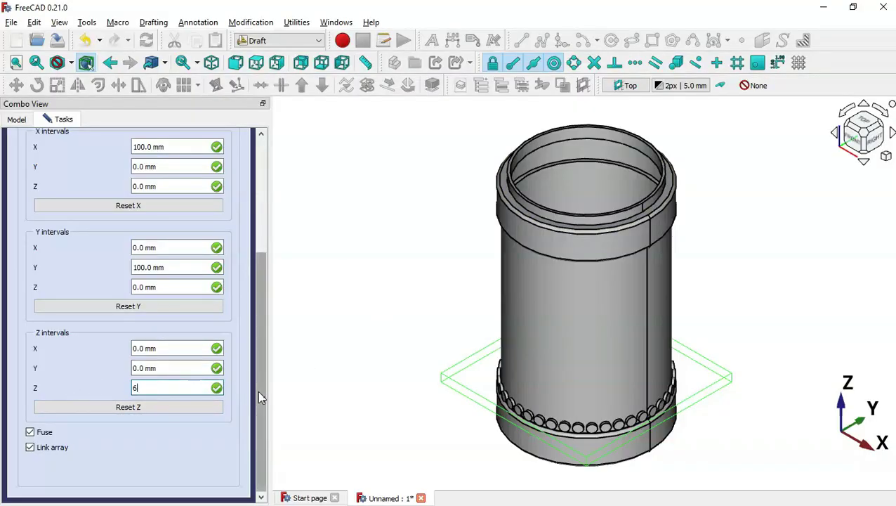
drag(258, 390, 257, 225)
click(118, 149)
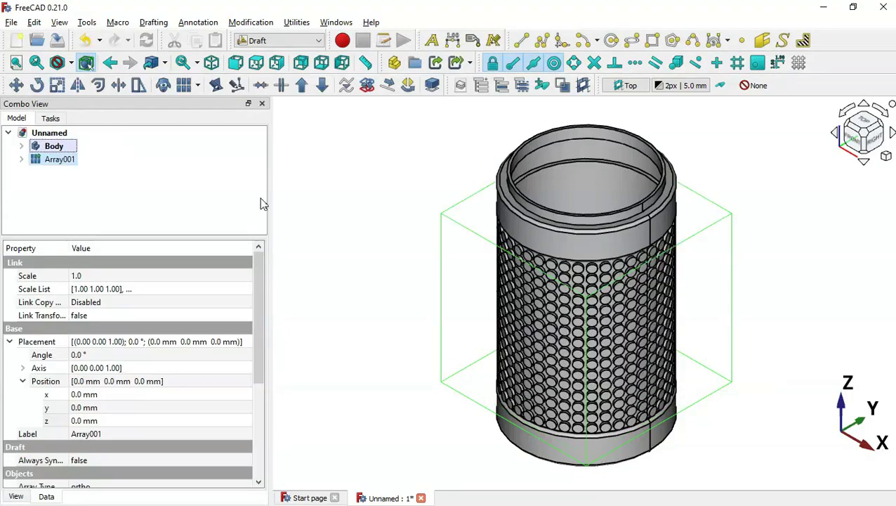
click(369, 237)
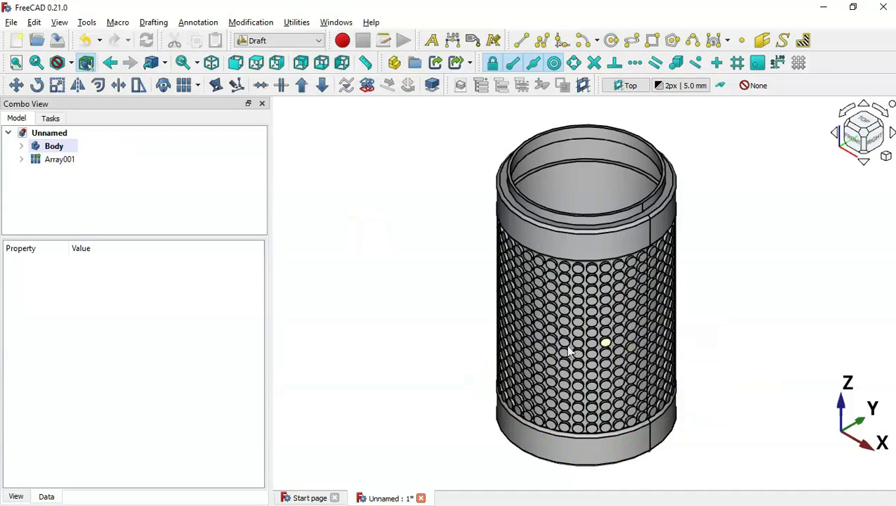
Switch to the Part workbench.
middle_drag(722, 371, 569, 244)
key(0)
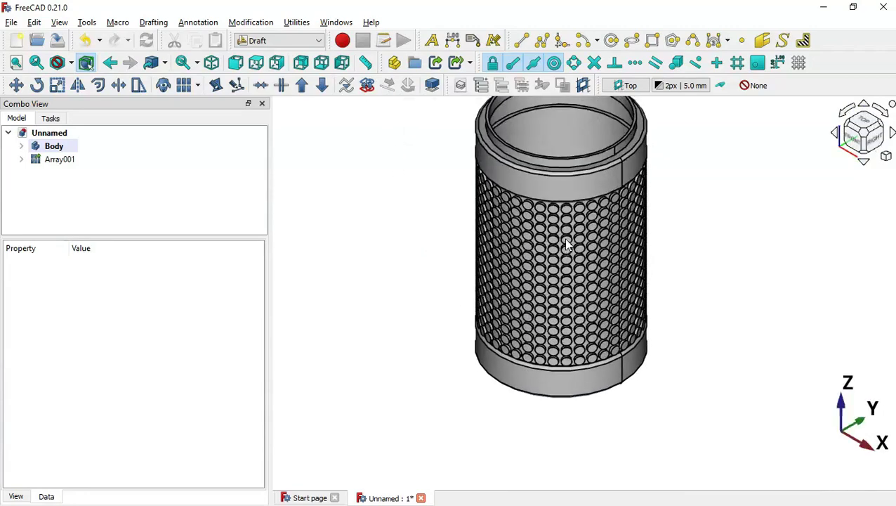
click(455, 240)
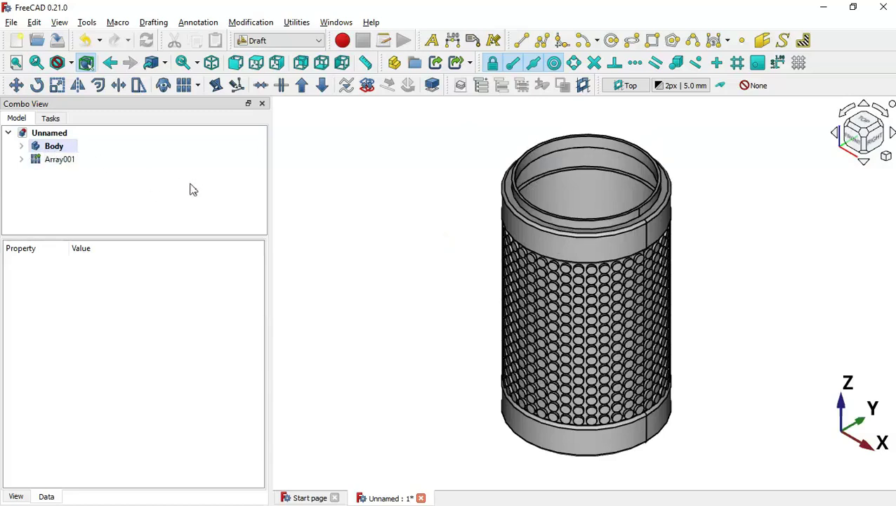
click(428, 208)
click(285, 40)
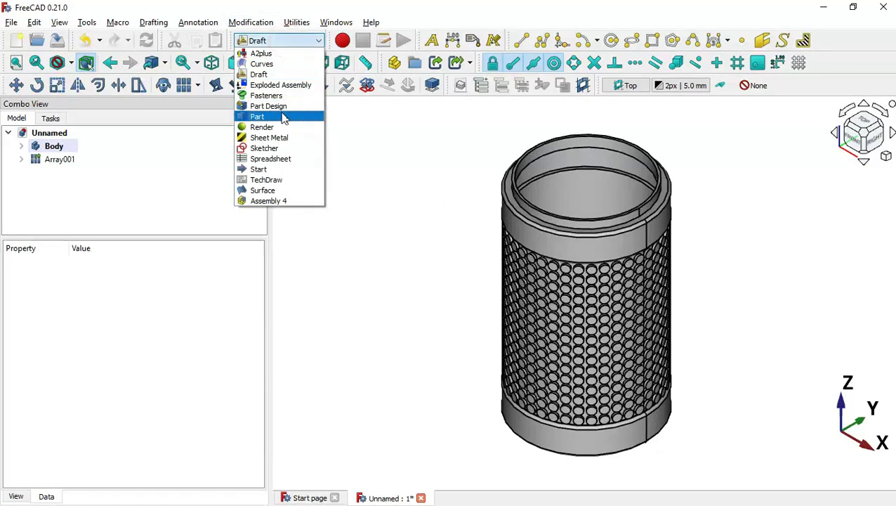
click(284, 116)
click(344, 230)
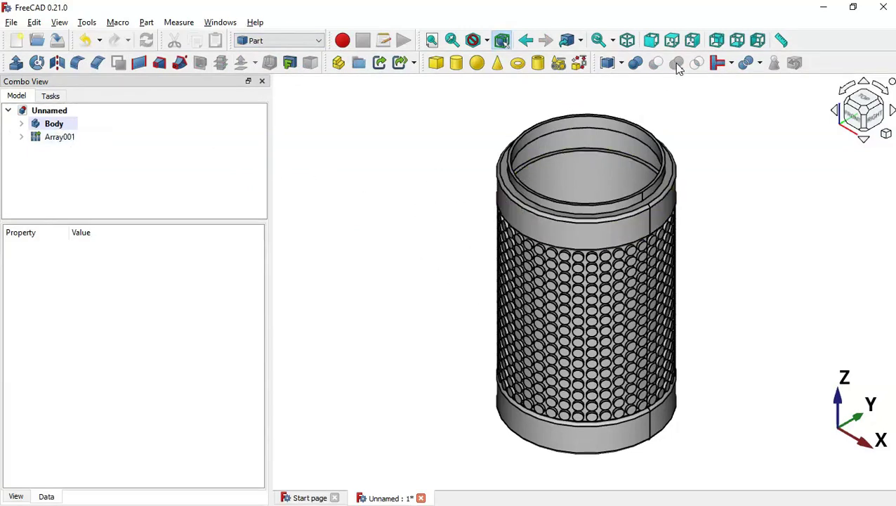
Fuse the orthogonal array and the Body into one solid and recompute the document.
click(386, 152)
drag(45, 150, 63, 125)
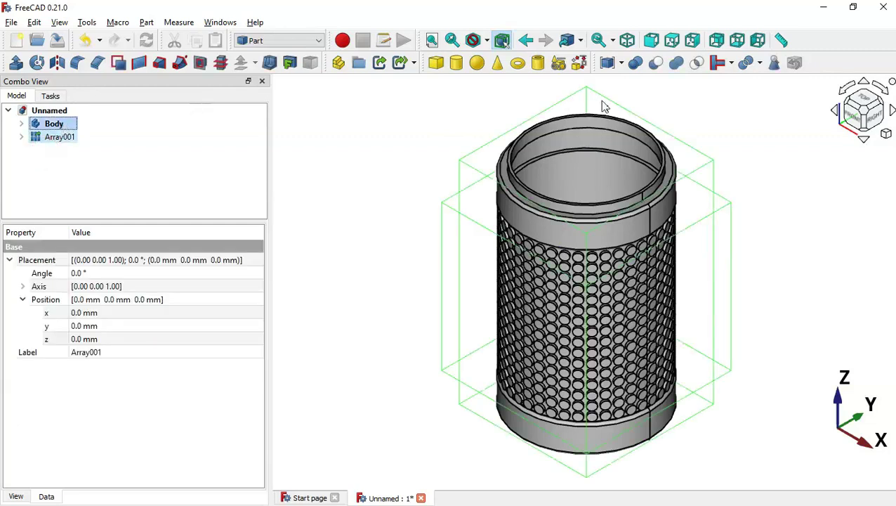
click(677, 68)
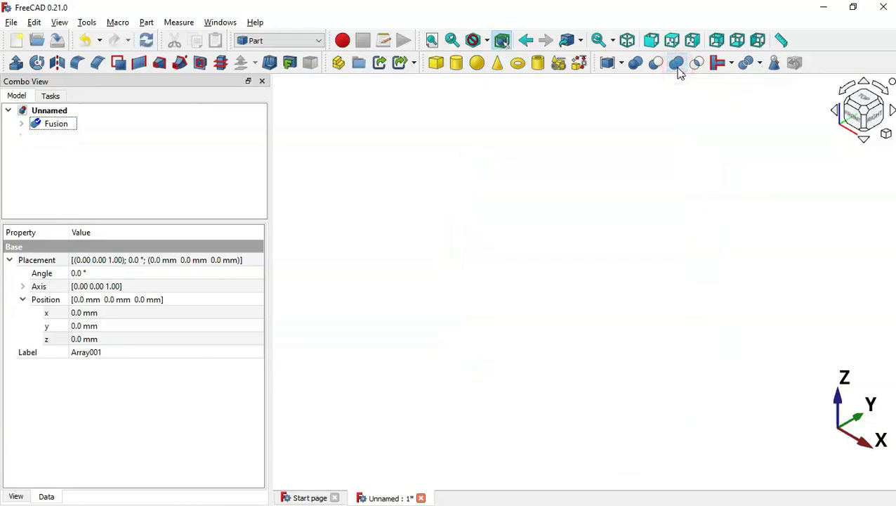
click(147, 42)
click(679, 325)
Inspect the fused filter from several sides and compare it with the isometric view in the PDF drawing.
middle_drag(680, 324, 706, 313)
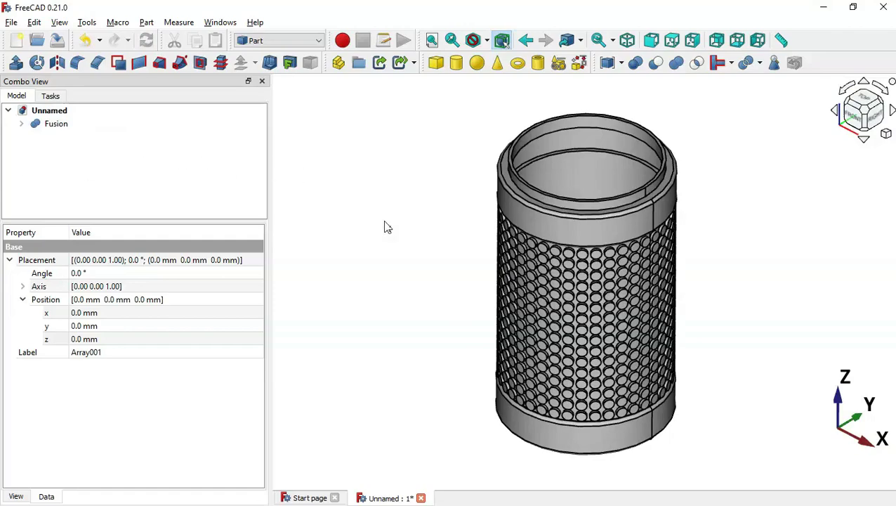
middle_drag(456, 278, 524, 370)
key(0)
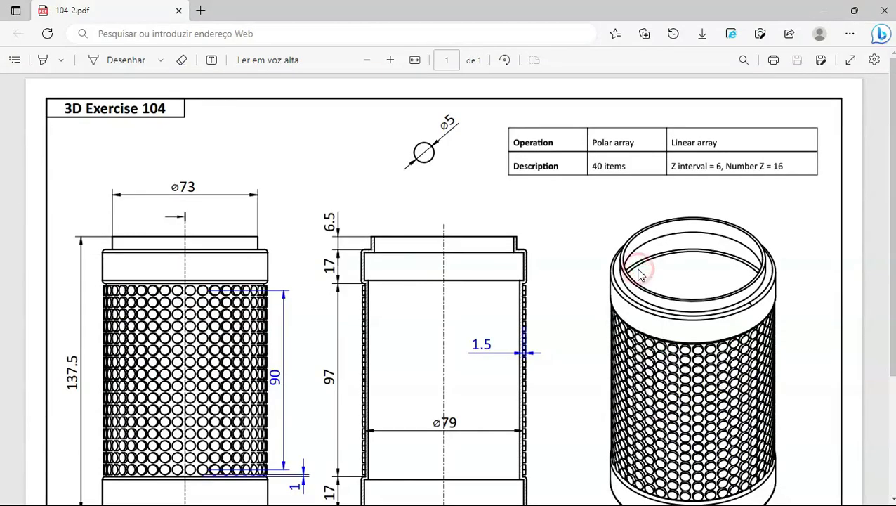
ctrl+scroll(639, 276, down, 2)
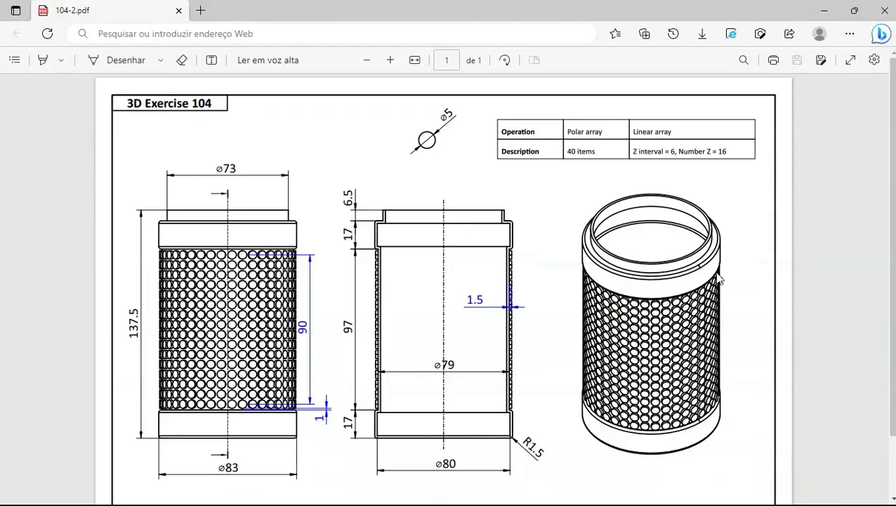
key(alt+Tab)
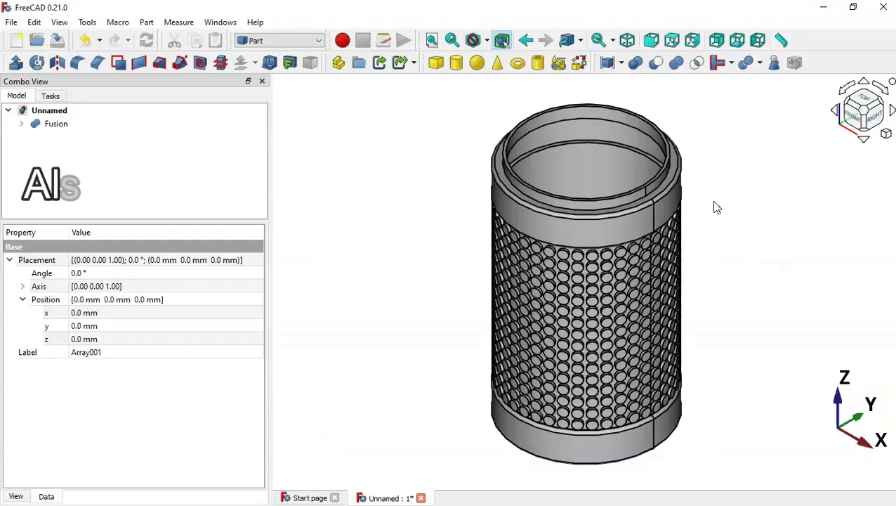
middle_drag(768, 324, 519, 324)
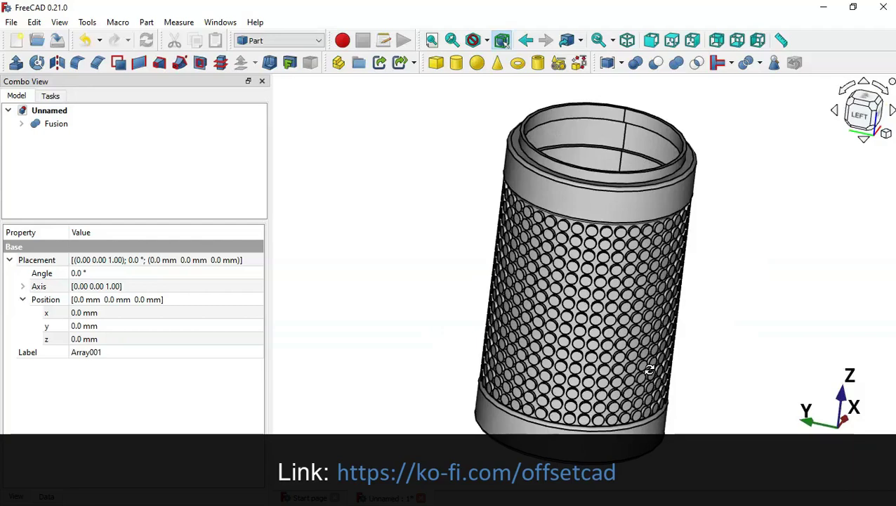
middle_drag(649, 370, 652, 378)
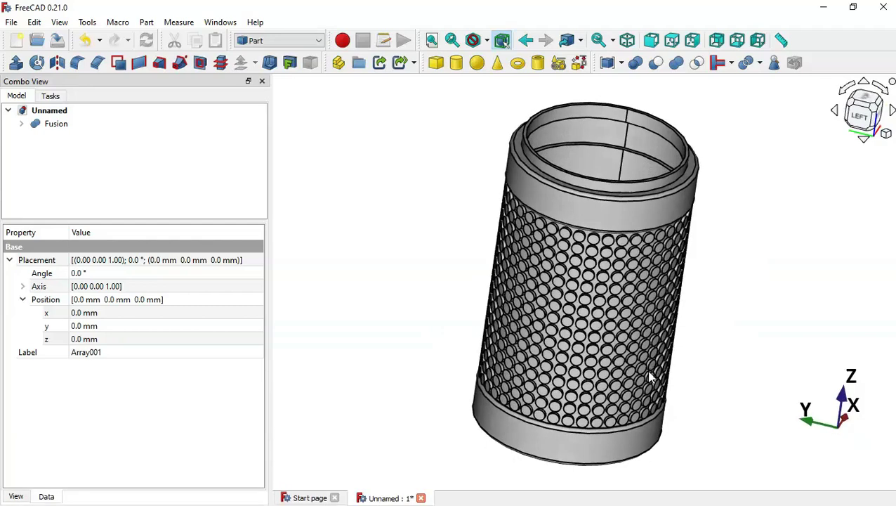
key(0)
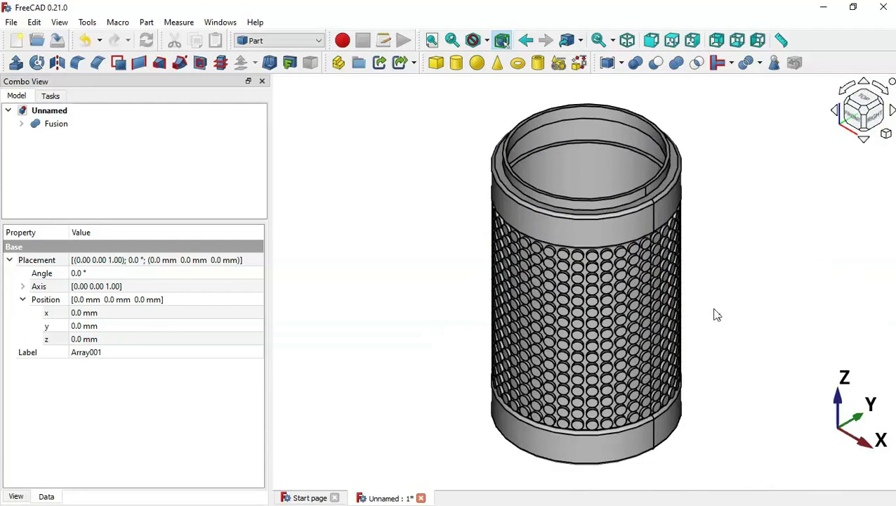